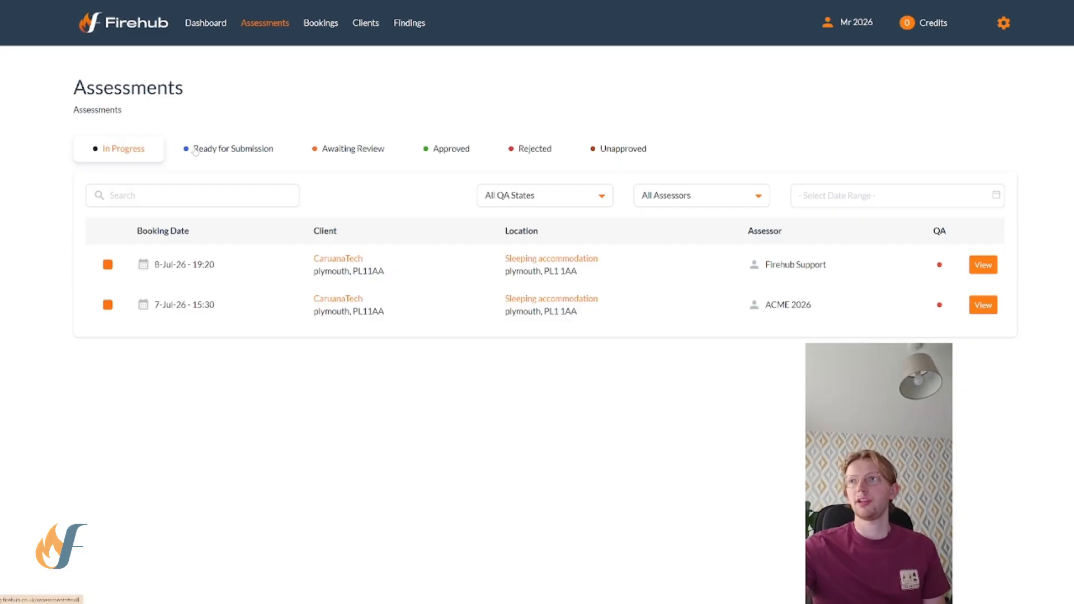
Open the Assessment Types list from the dashboard settings and look through all its pages of site types
left_click(213, 23)
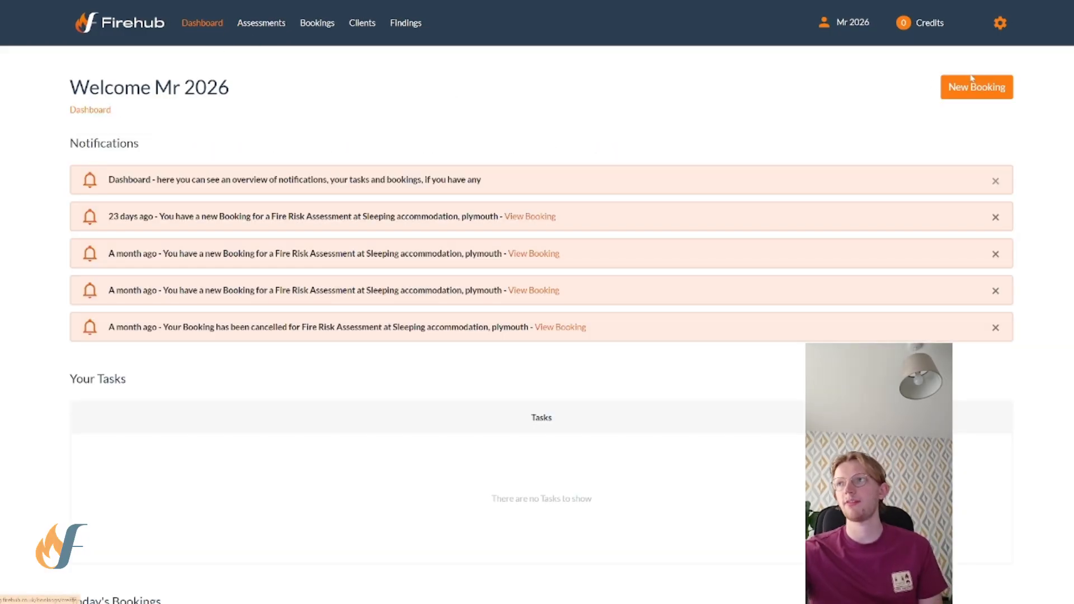
left_click(1000, 25)
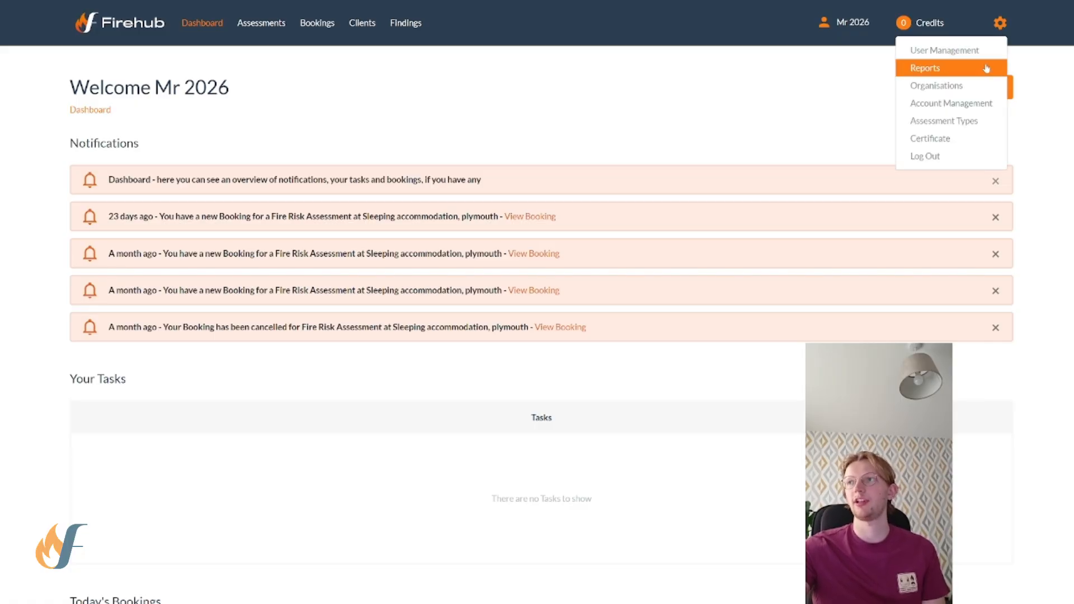
left_click(957, 128)
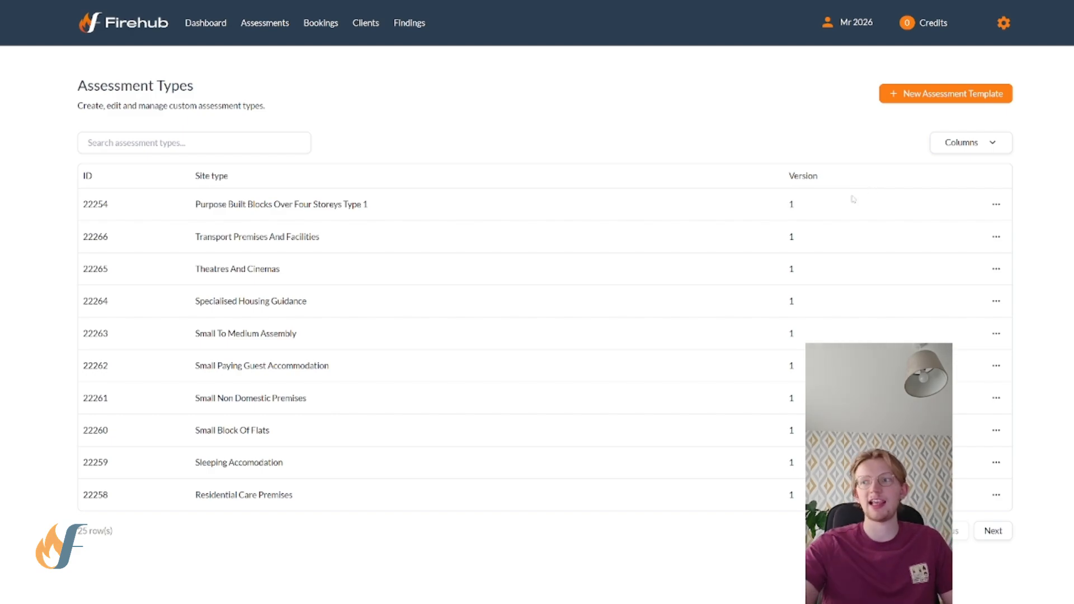
left_click(985, 534)
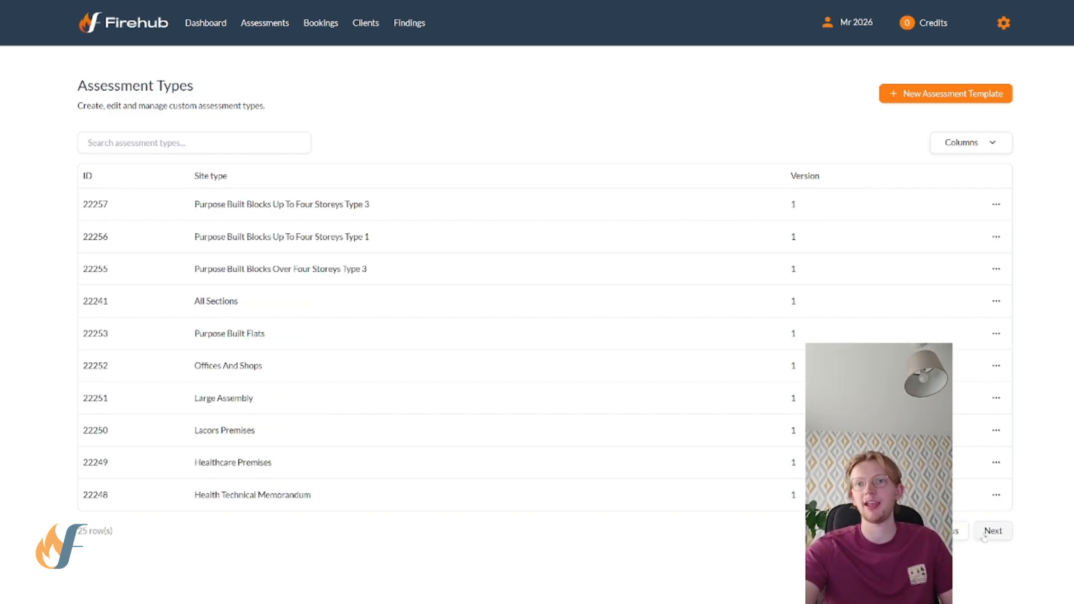
left_click(986, 536)
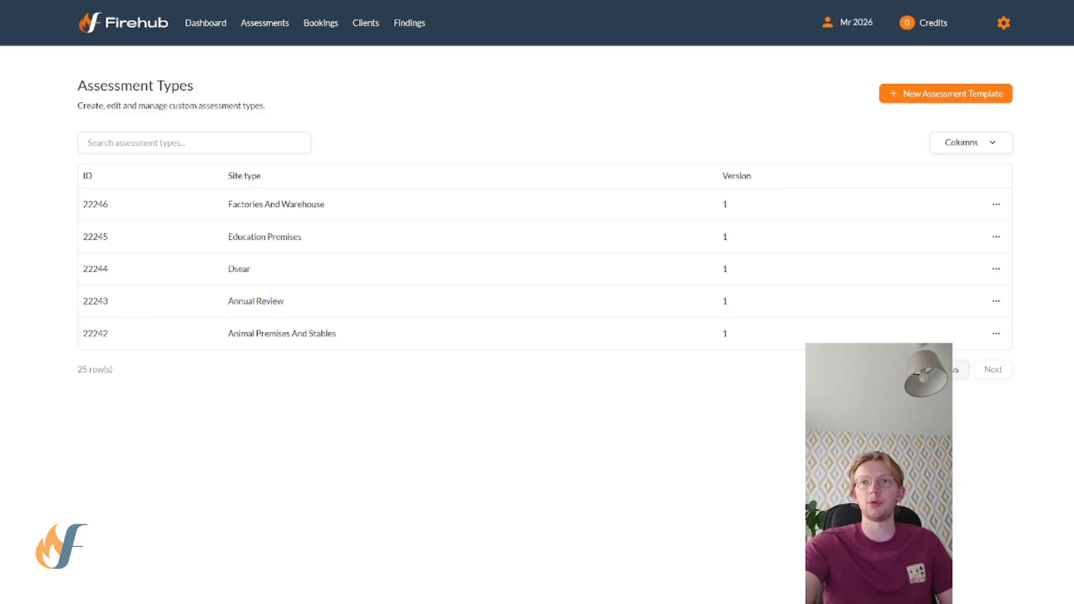
left_click(960, 369)
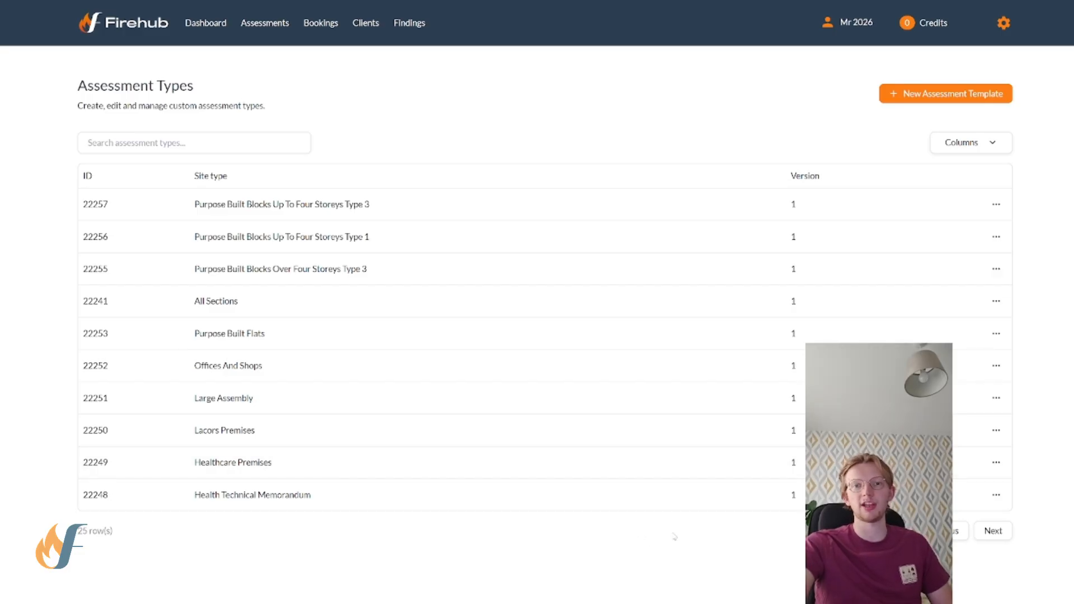
left_click(957, 537)
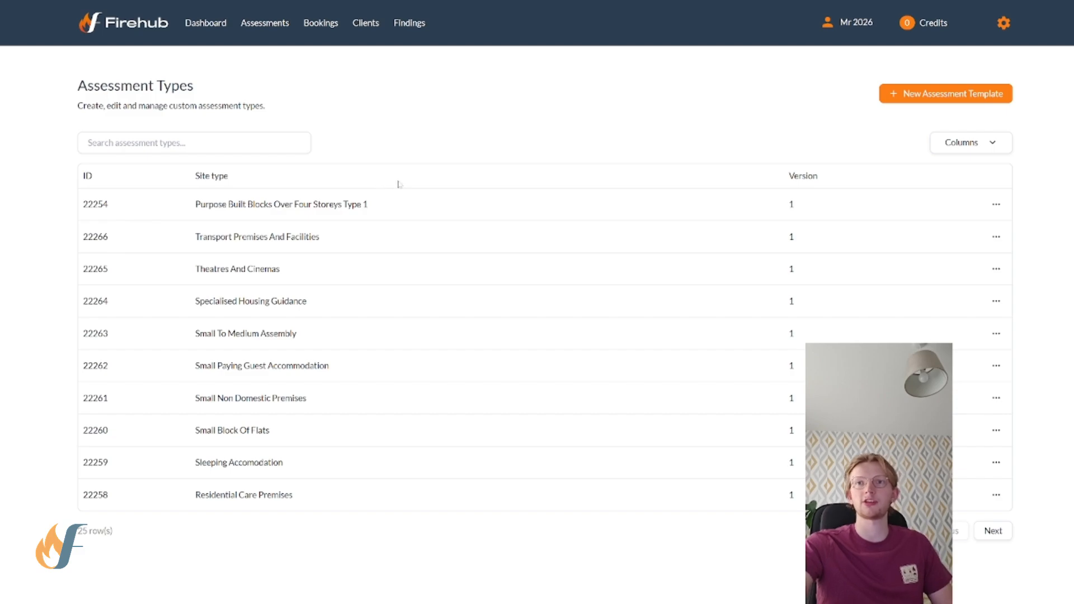
Open the "Purpose Built Blocks Over Four Storeys Type 1" template for editing and review its question groups
left_click(996, 204)
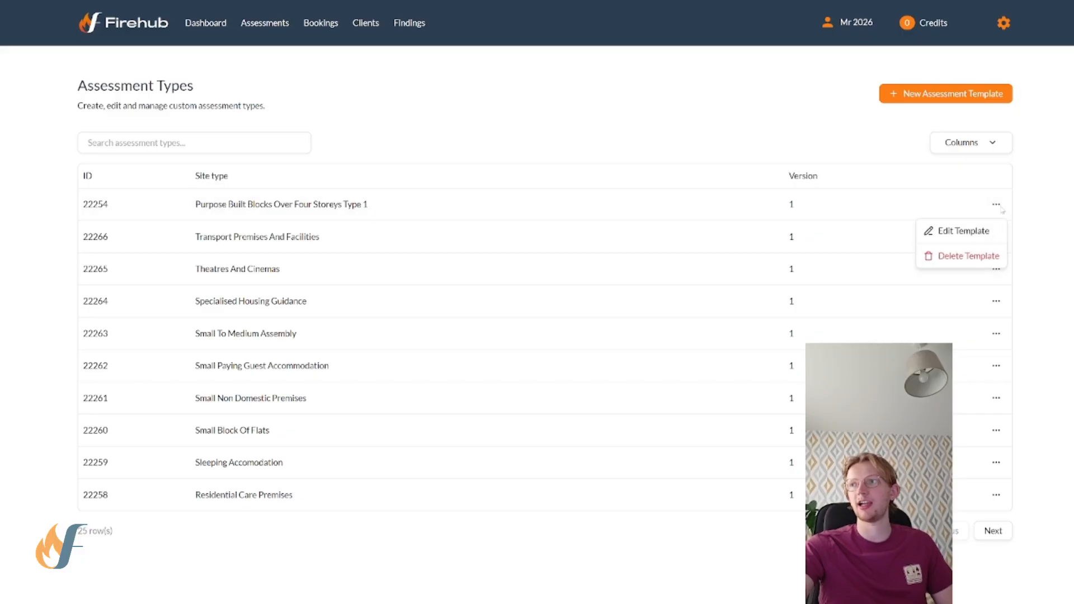
left_click(984, 232)
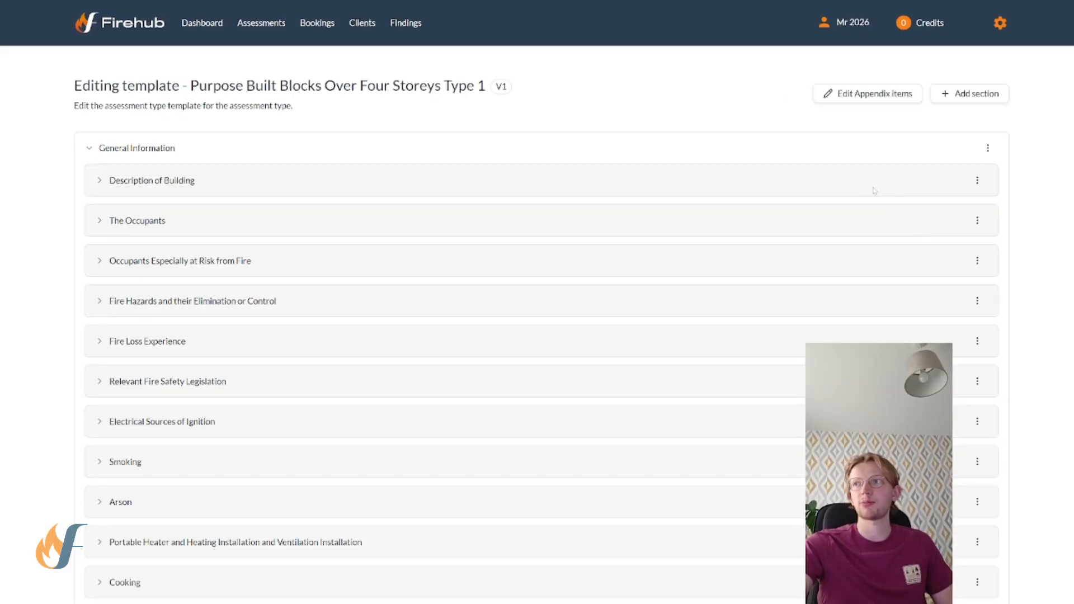
scroll(521, 185, "down", 13)
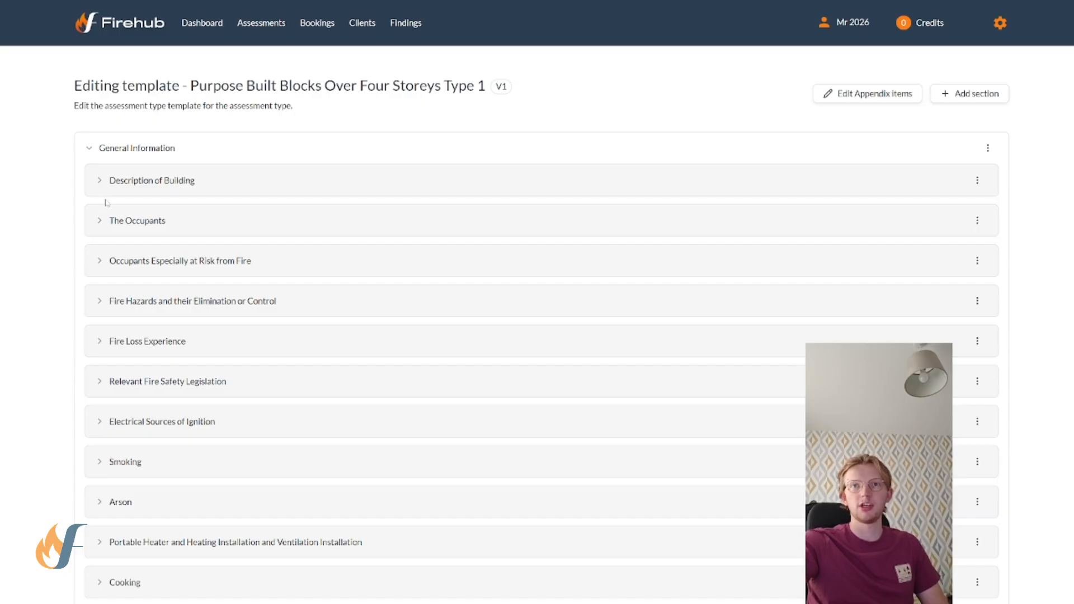
Start a new question in the Description of Building group, titled "Who is responsible for the fire doors on the wards?"
left_click(976, 181)
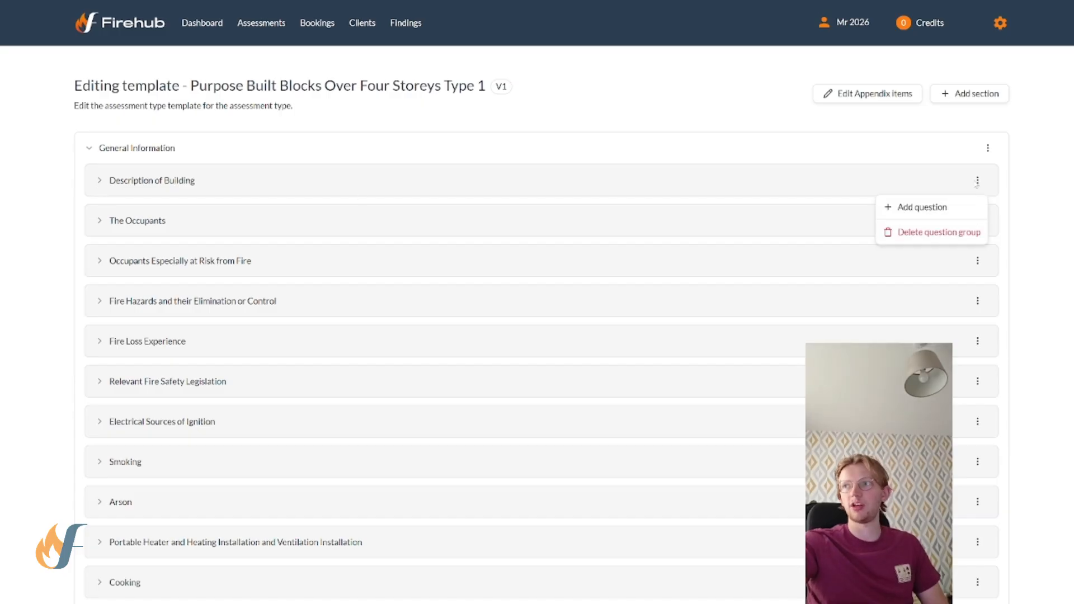
left_click(950, 208)
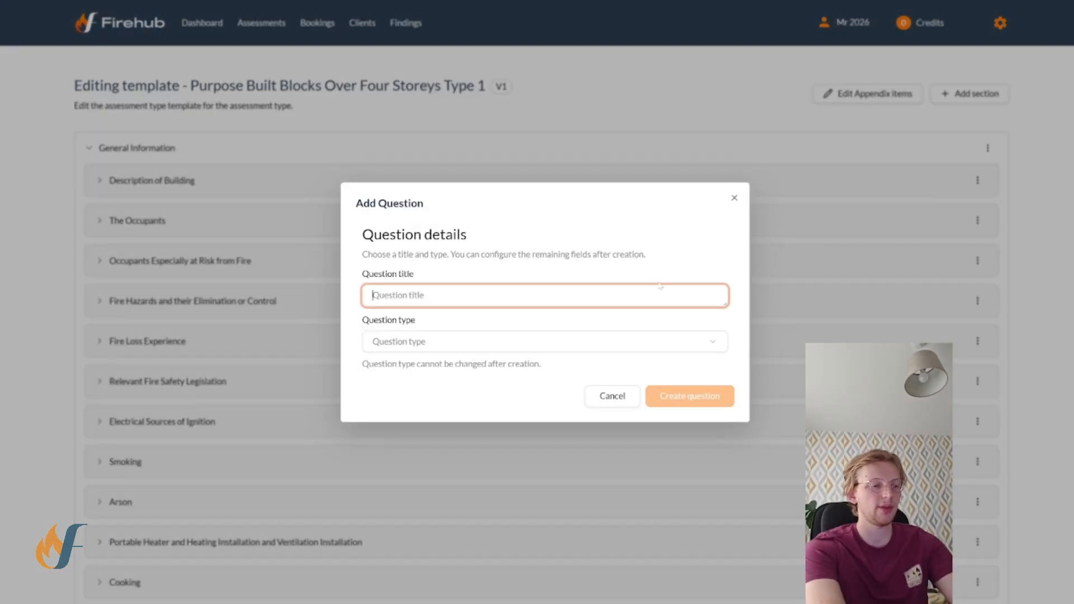
type("Who is respo")
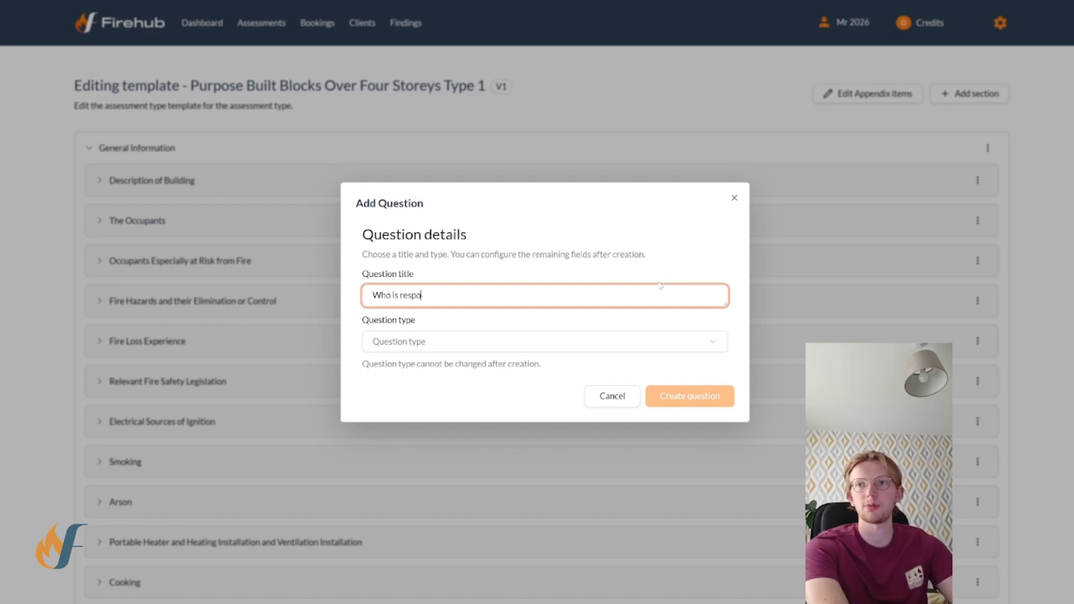
type("nsible for the fire")
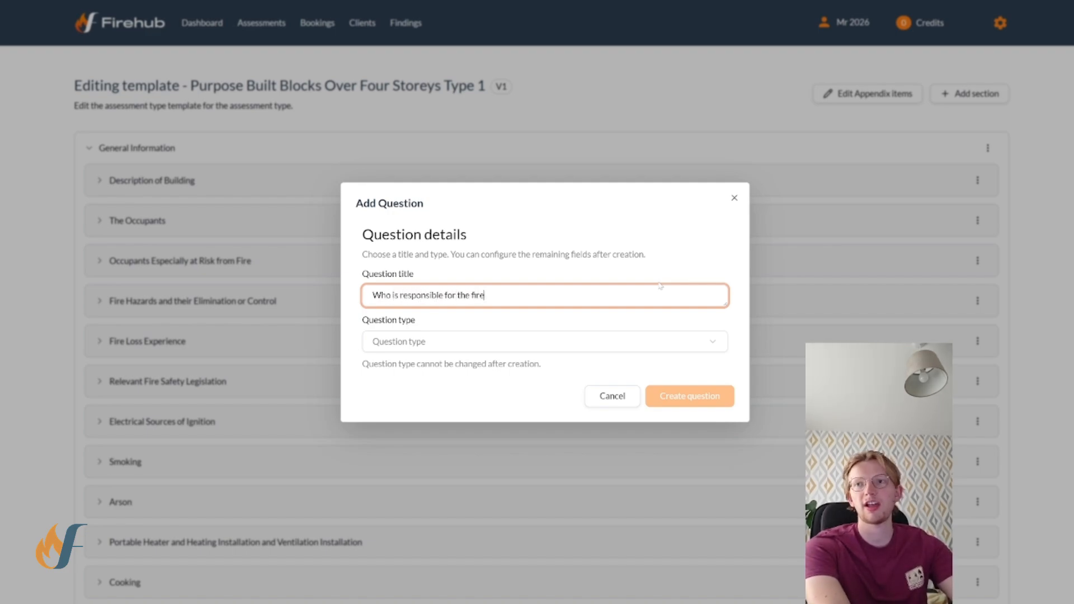
type(" doors on the wards>")
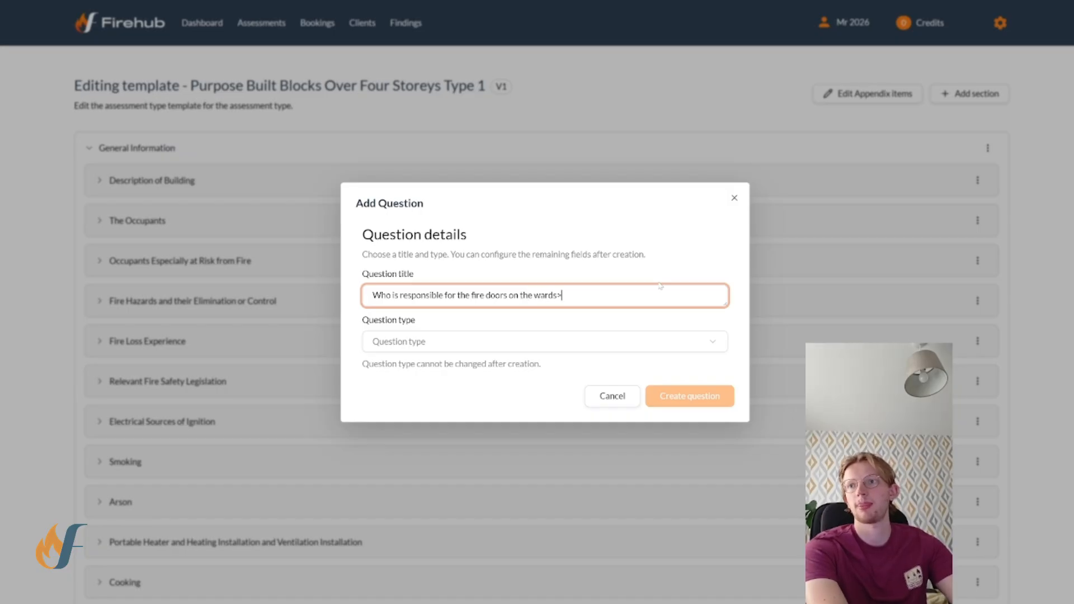
key("BackSpace")
type("?")
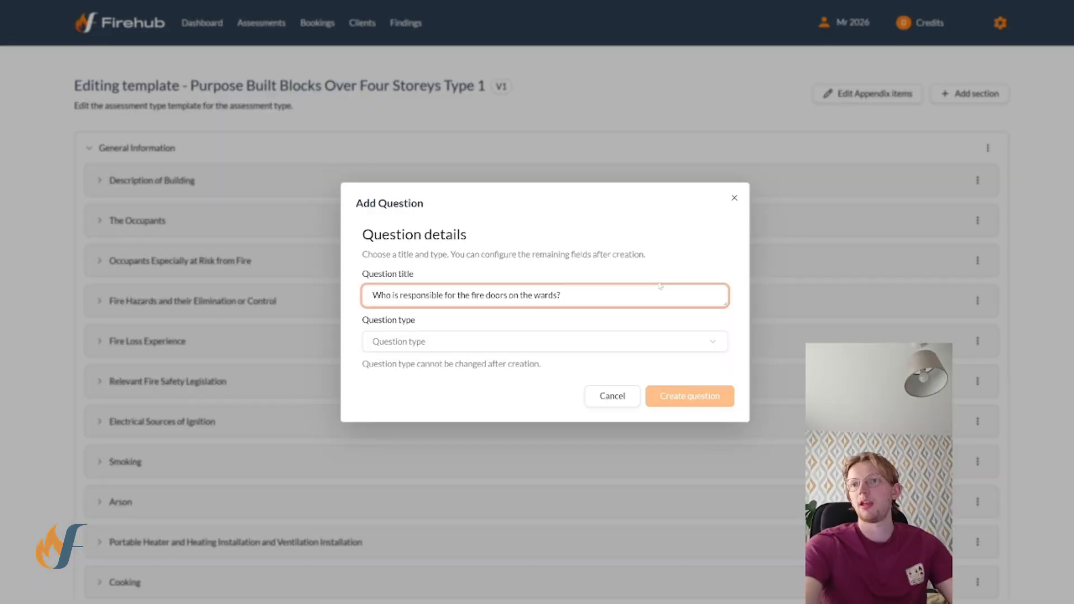
Set the new question's type to Option and create the question
left_click(532, 341)
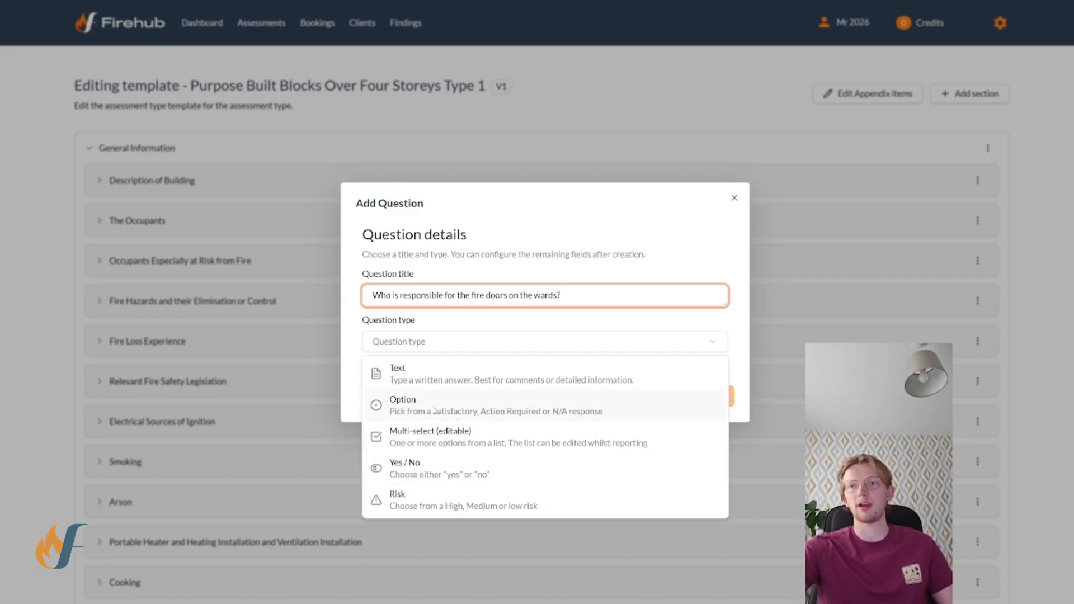
left_click(434, 407)
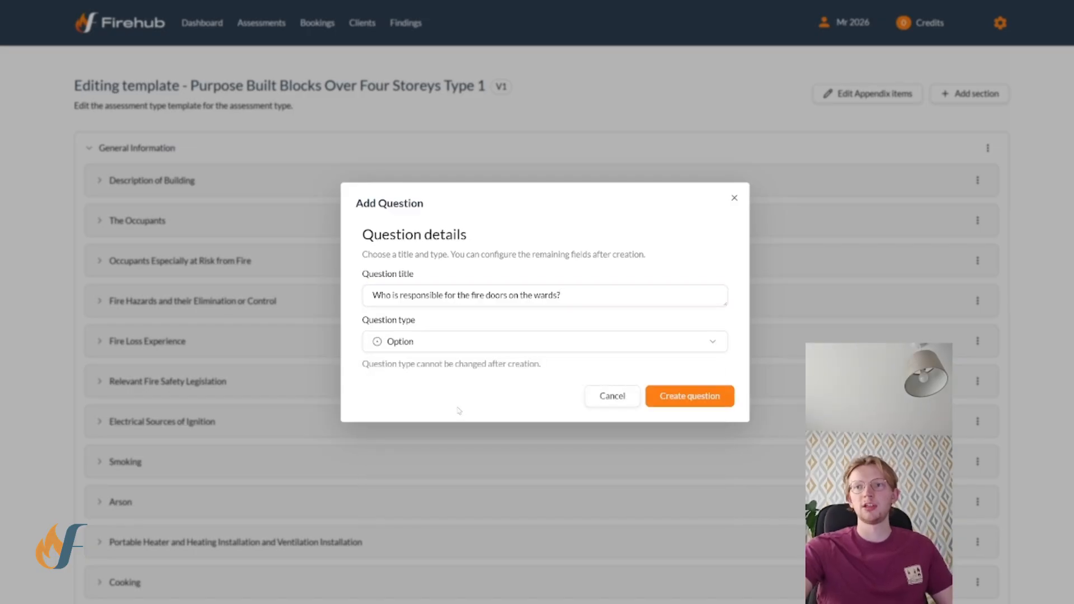
left_click(481, 339)
left_click(496, 326)
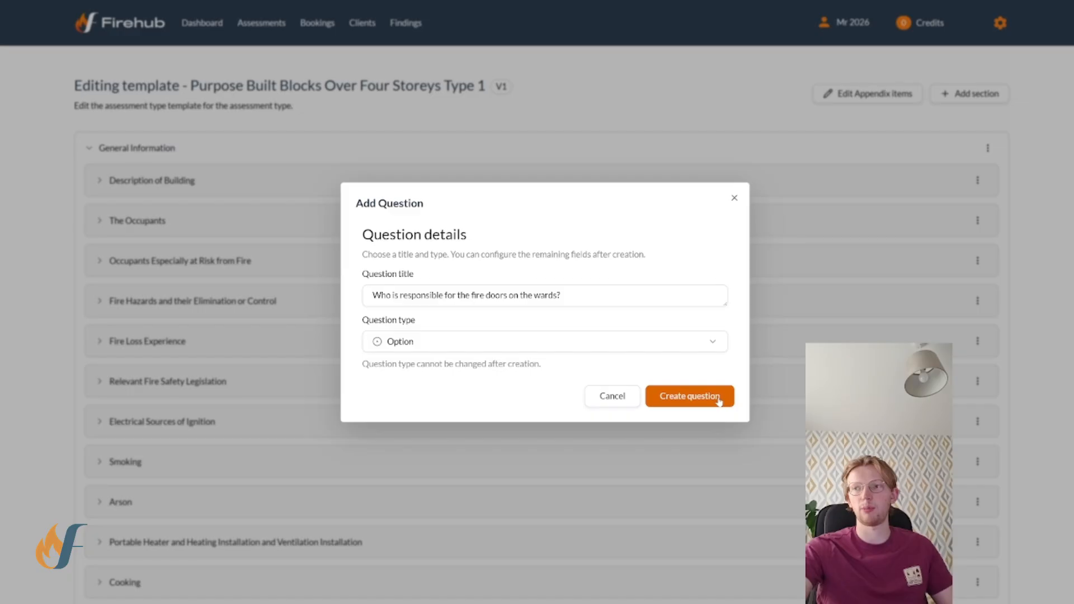
left_click(719, 401)
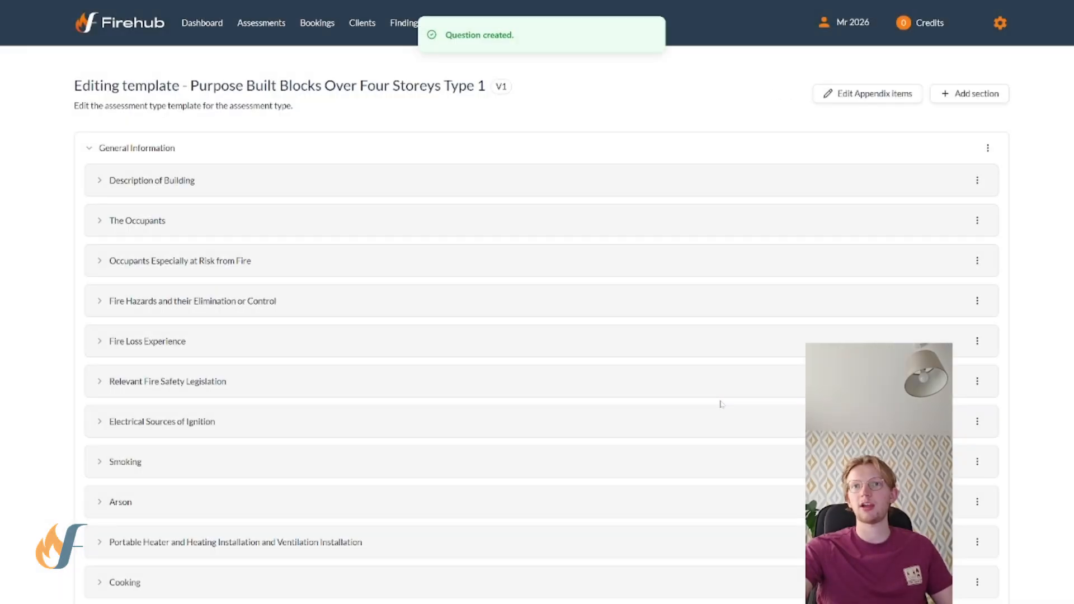
Expand the Description of Building group and open the fire doors question for editing
left_click(98, 183)
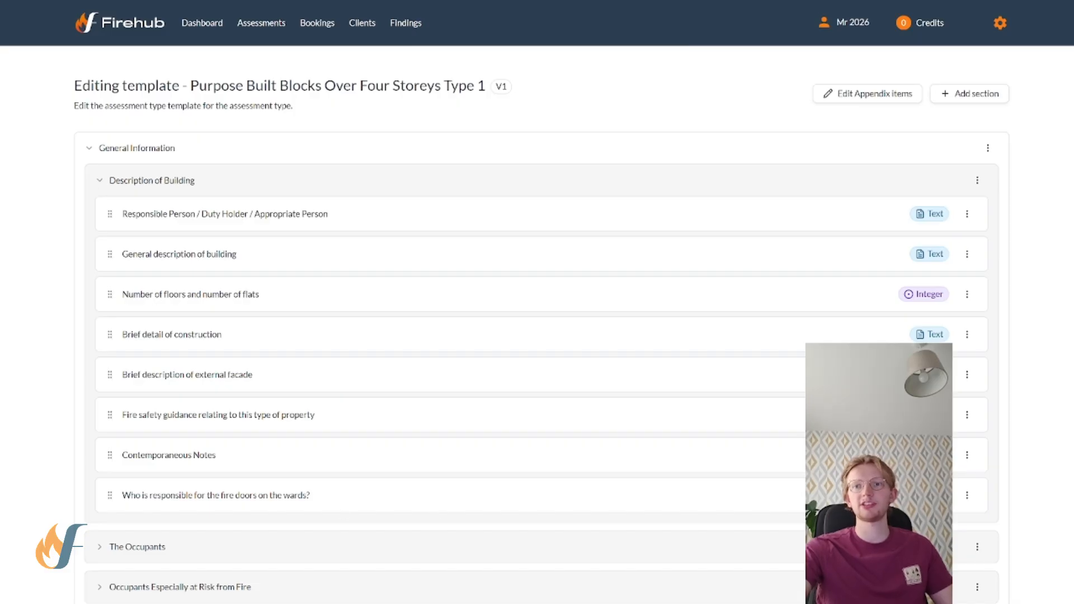
left_click_drag(229, 494, 269, 495)
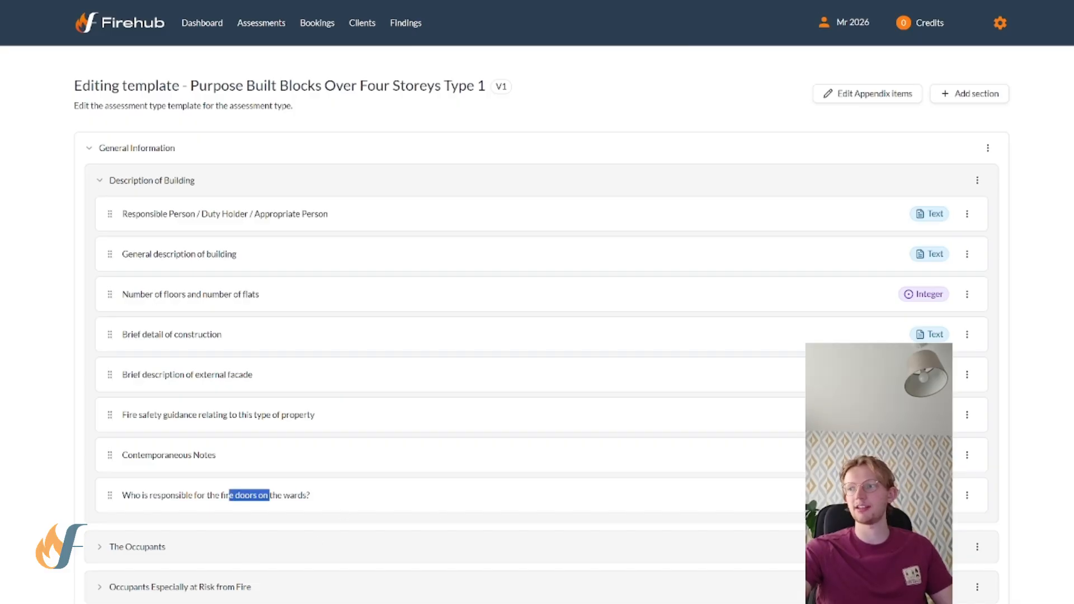
scroll(537, 336, "down", 2)
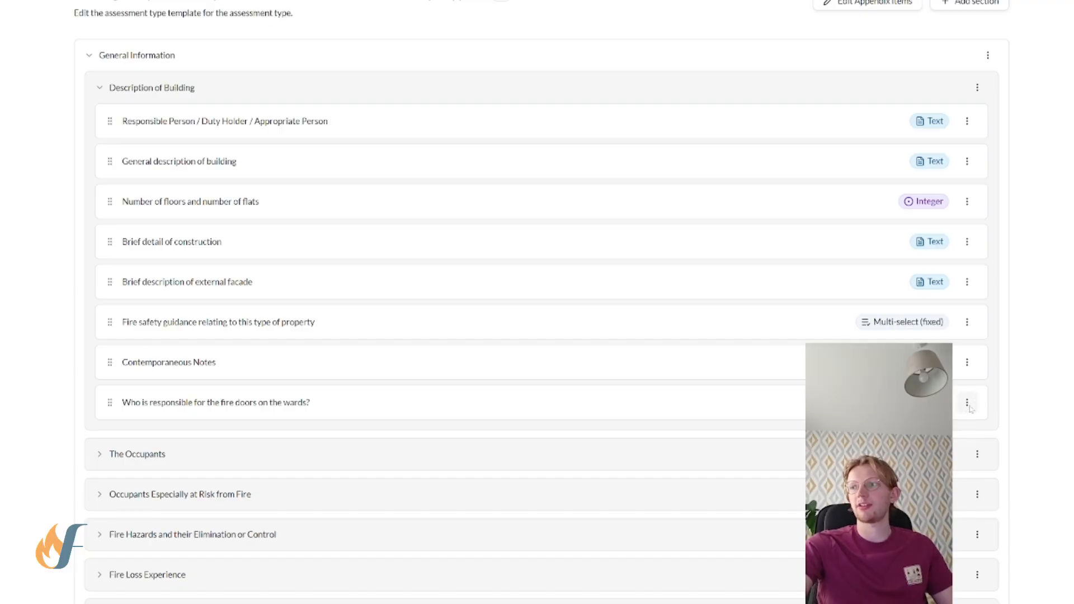
left_click(966, 402)
left_click(962, 429)
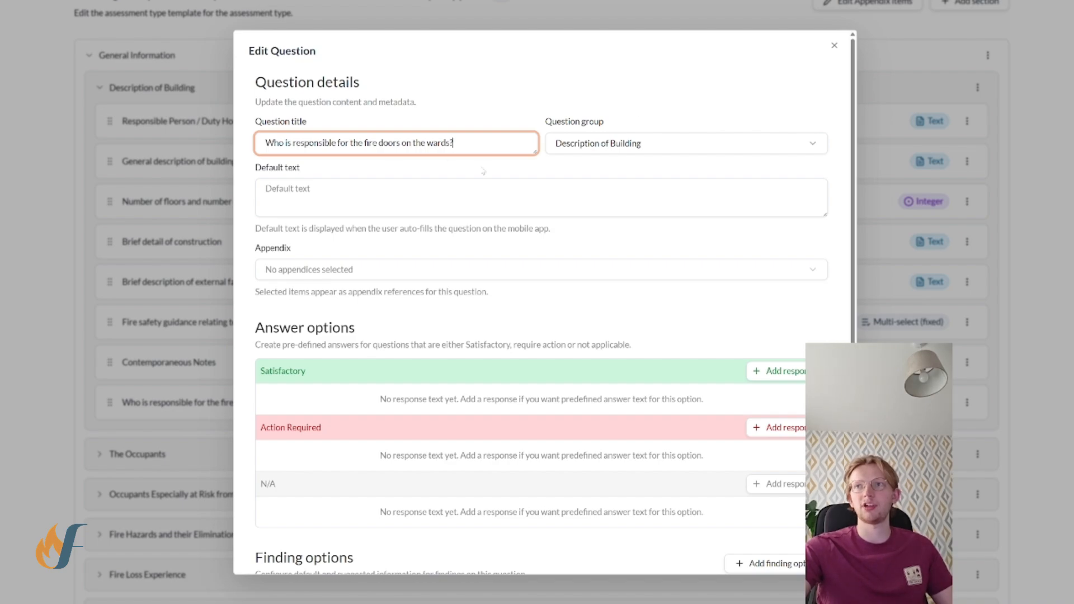
left_click(594, 147)
left_click(460, 112)
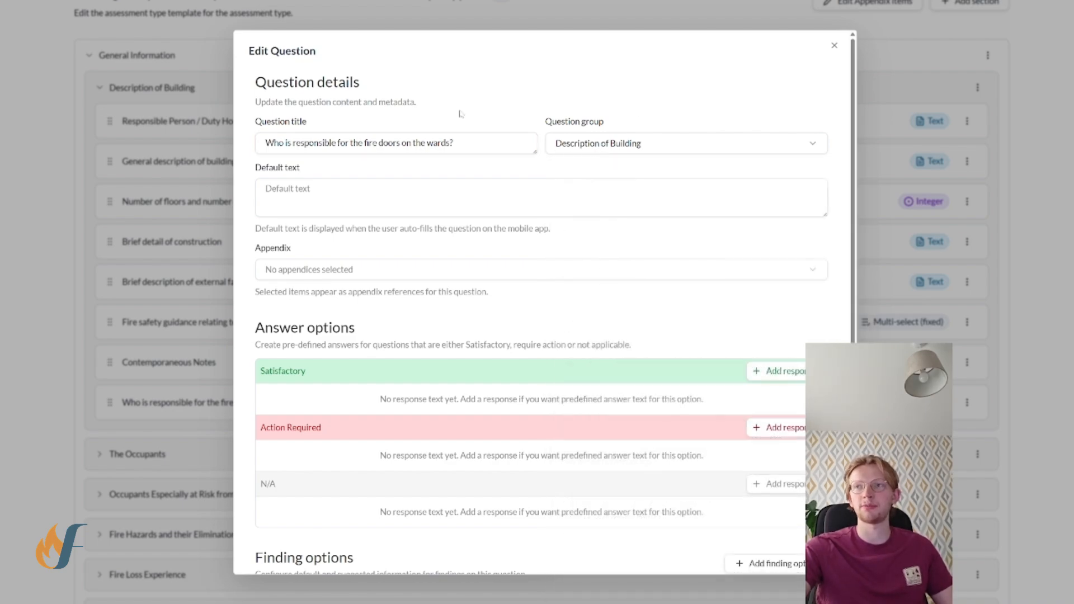
Set the question's default text to "Make sure to contact reception." and look over the available appendix items
left_click(541, 197)
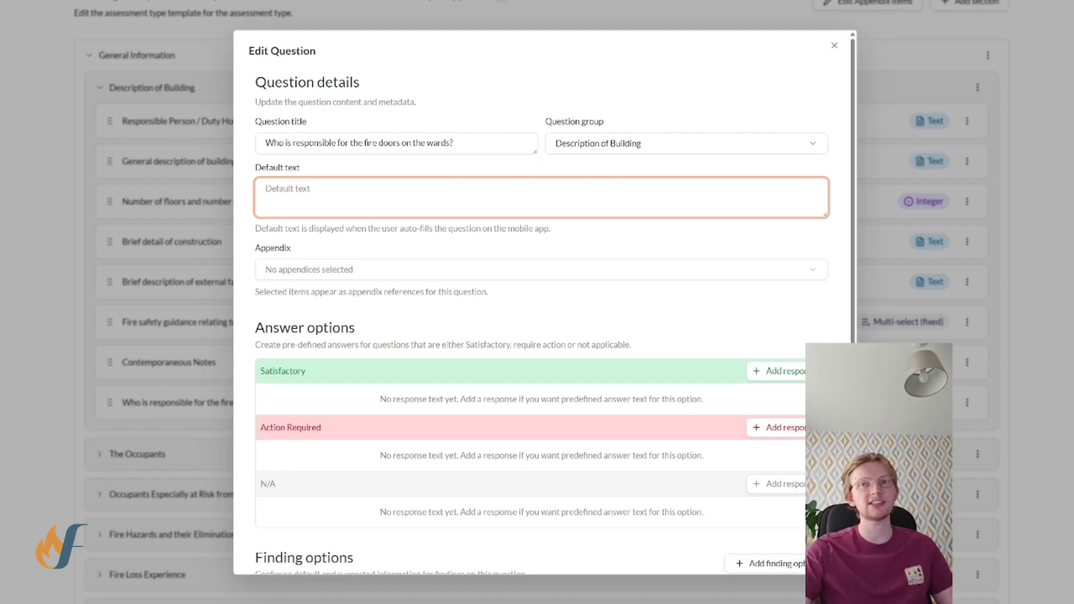
type("Make sure")
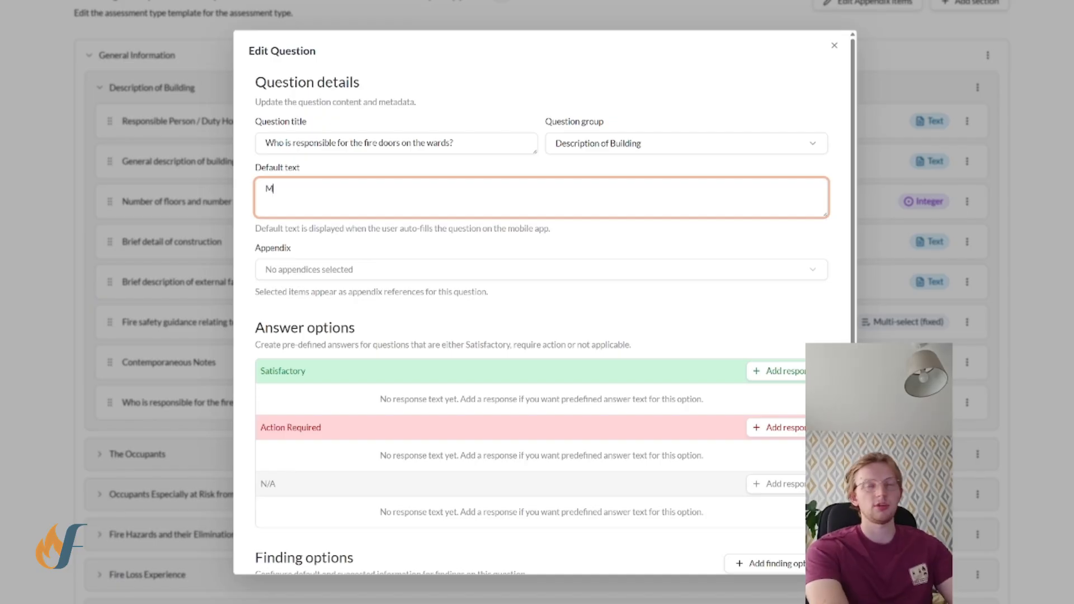
key("BackSpace")
key("BackSpace")
key("BackSpace")
type("y")
key("BackSpace")
type("ure")
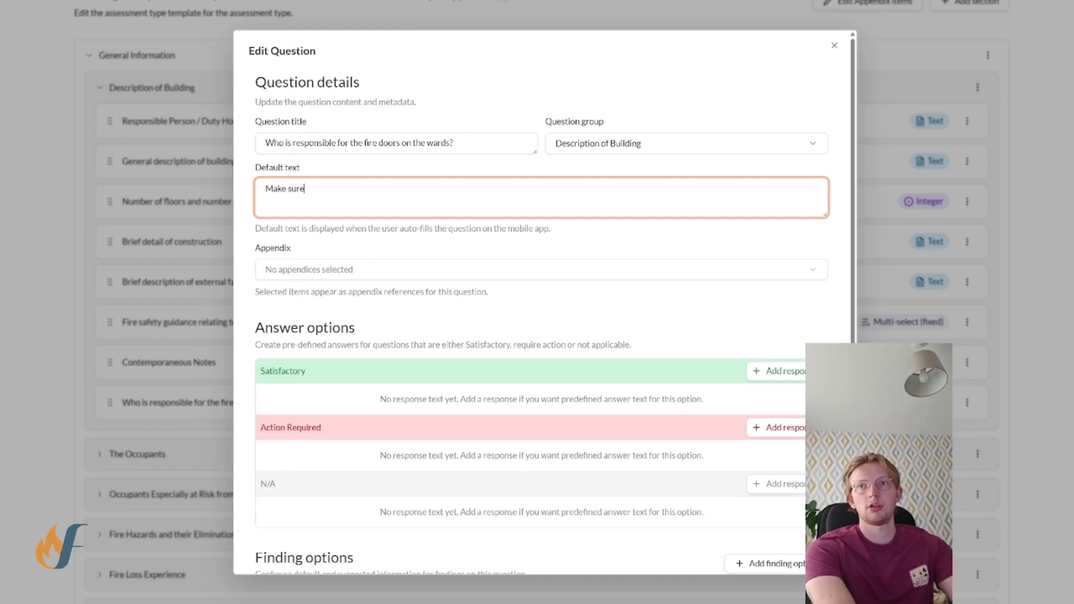
type(" to contact reception")
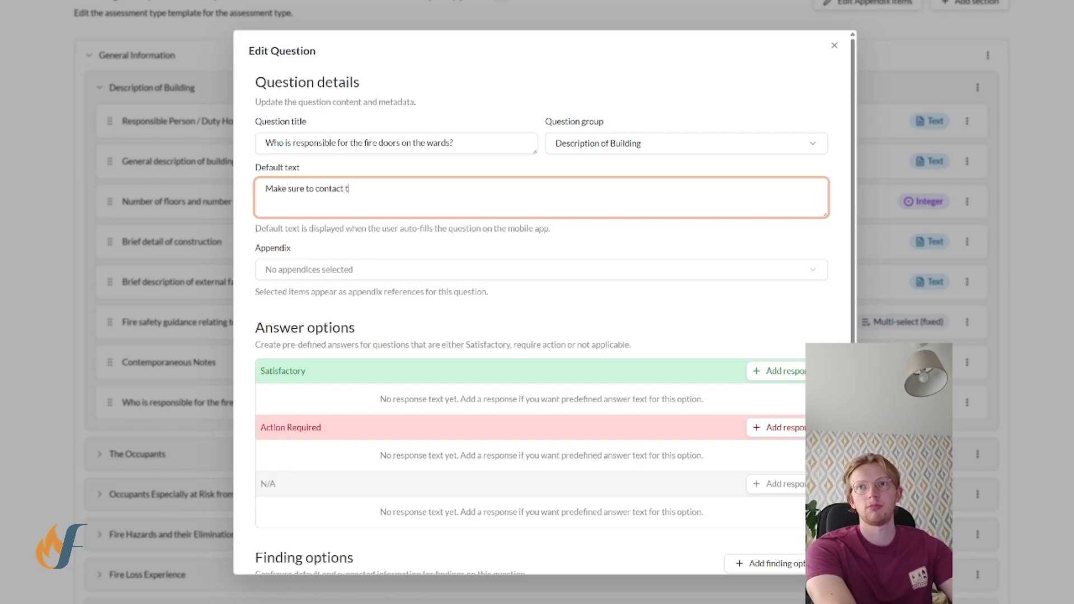
type(".")
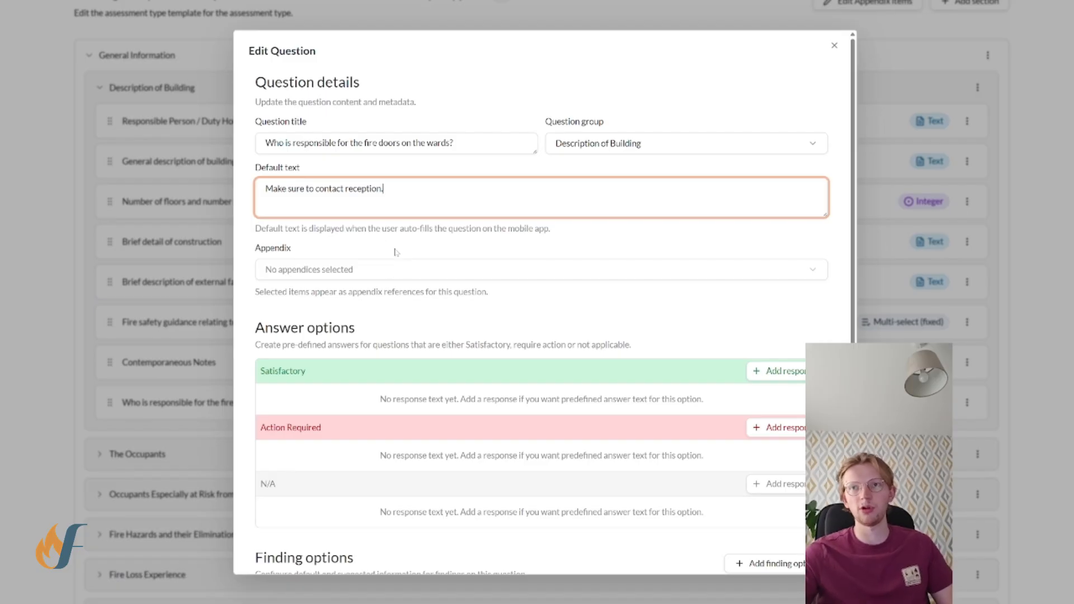
left_click(399, 273)
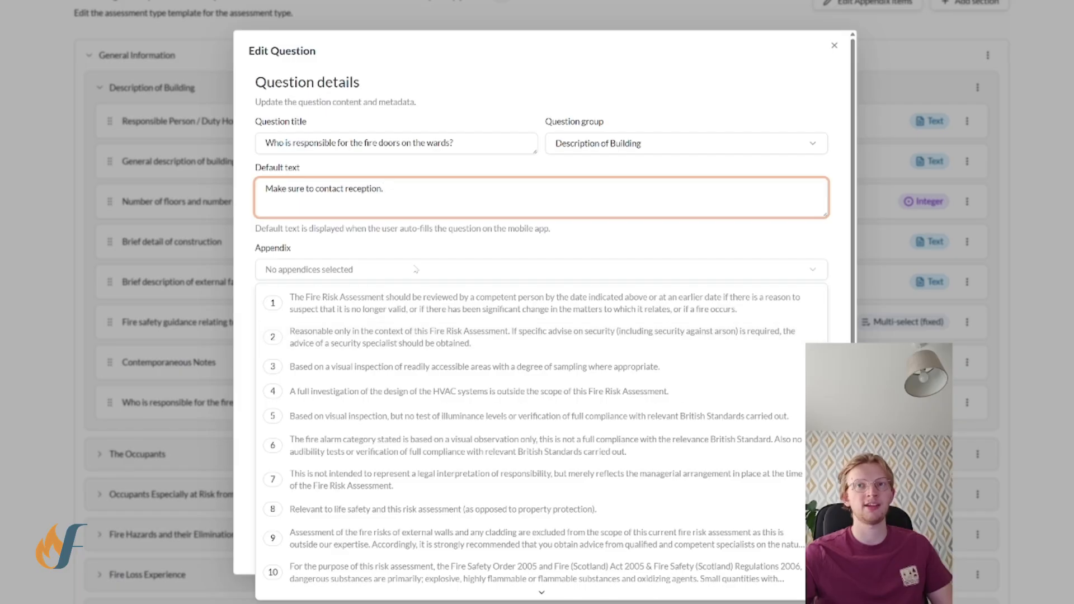
left_click(416, 270)
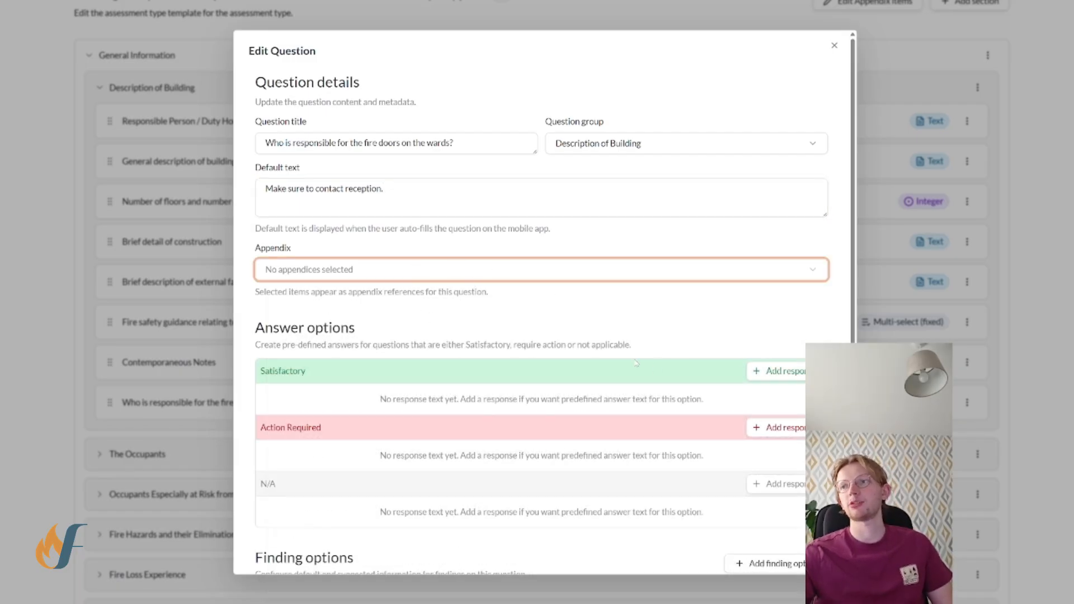
Add a predefined Satisfactory response reading "Competent person found for fire doors." to the question's answer options
scroll(799, 385, "down", 3)
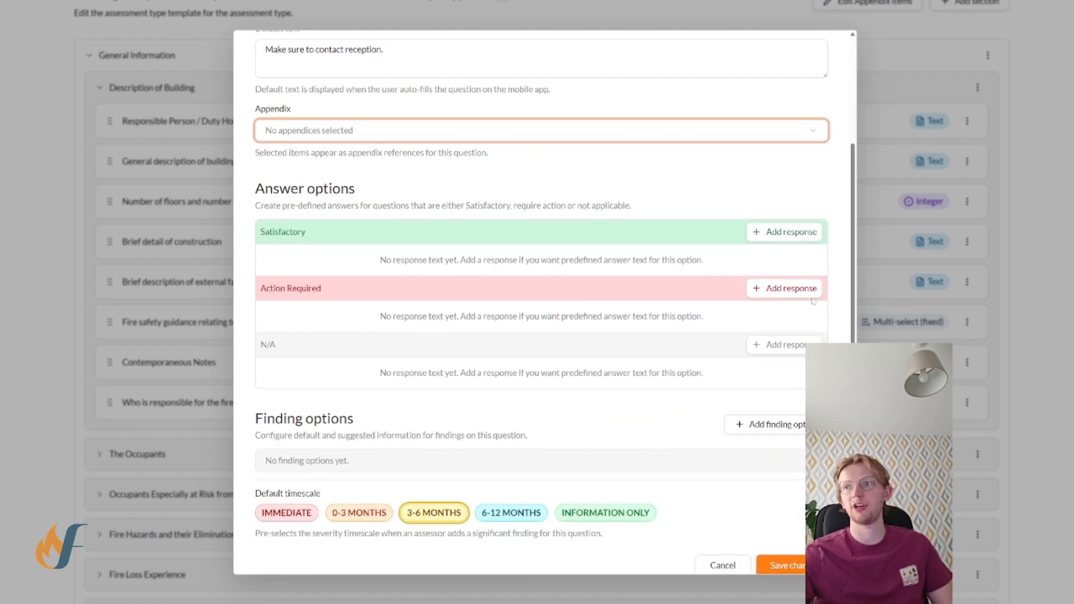
left_click(789, 234)
left_click(789, 238)
left_click(535, 254)
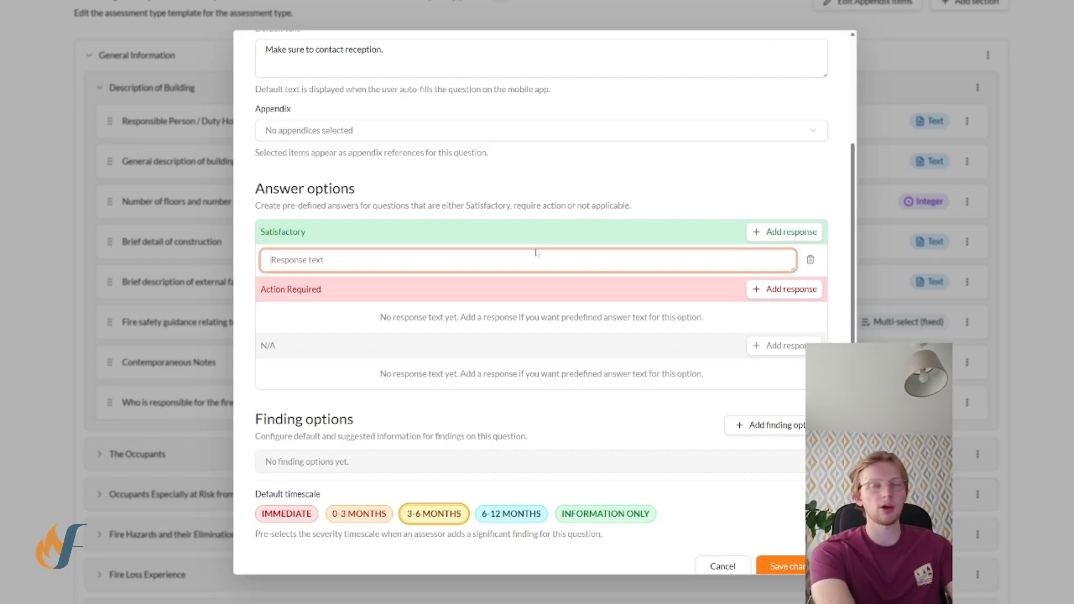
type("Compe")
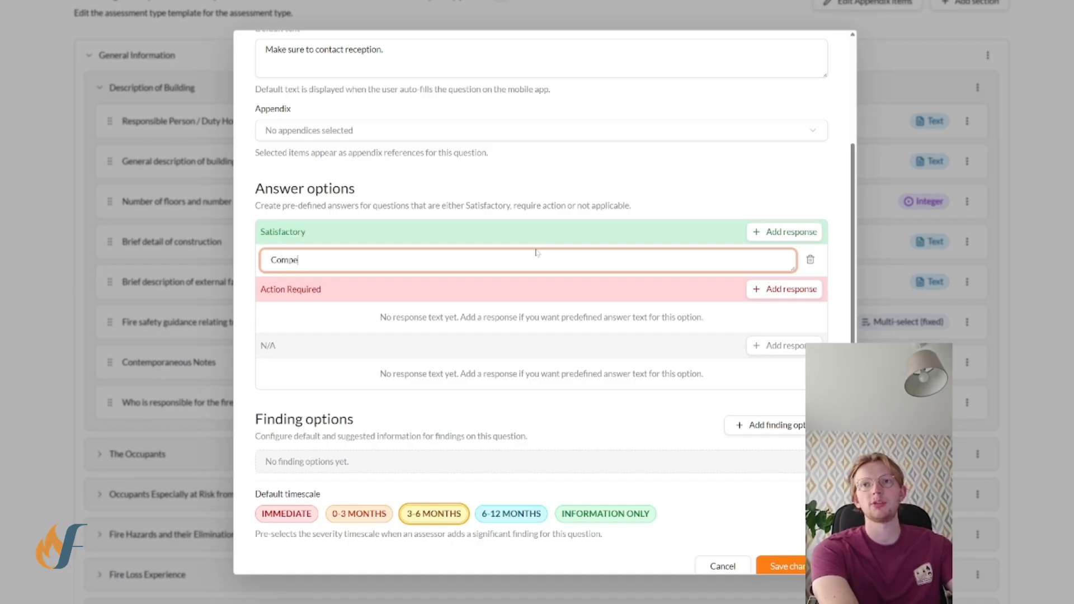
type("tent person found")
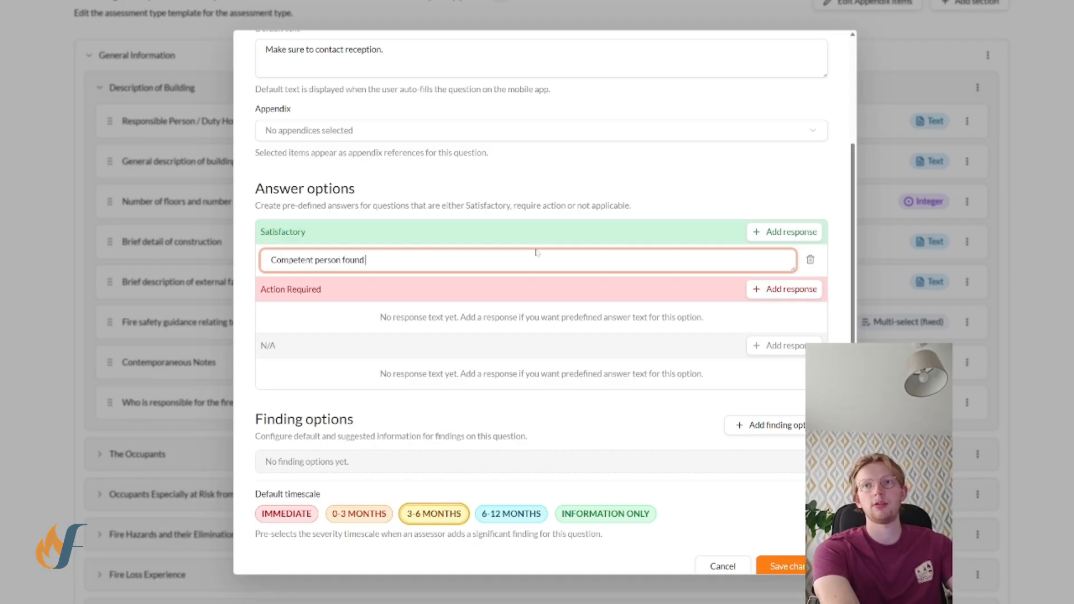
type(" for fire doors.")
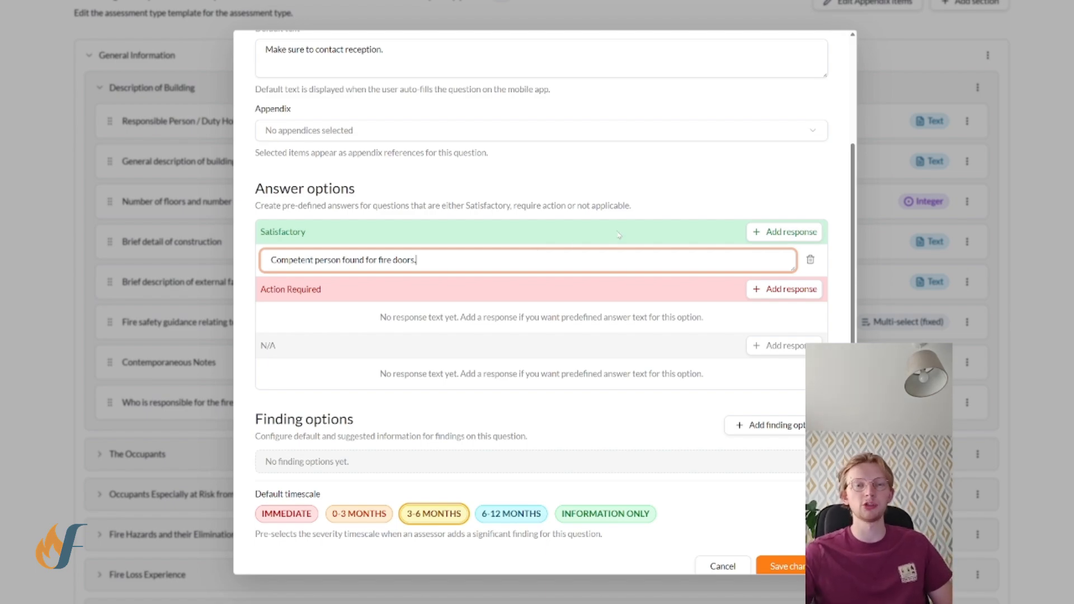
Add a predefined Action Required response reading "Contact HQ for more details on responsible person."
left_click(777, 291)
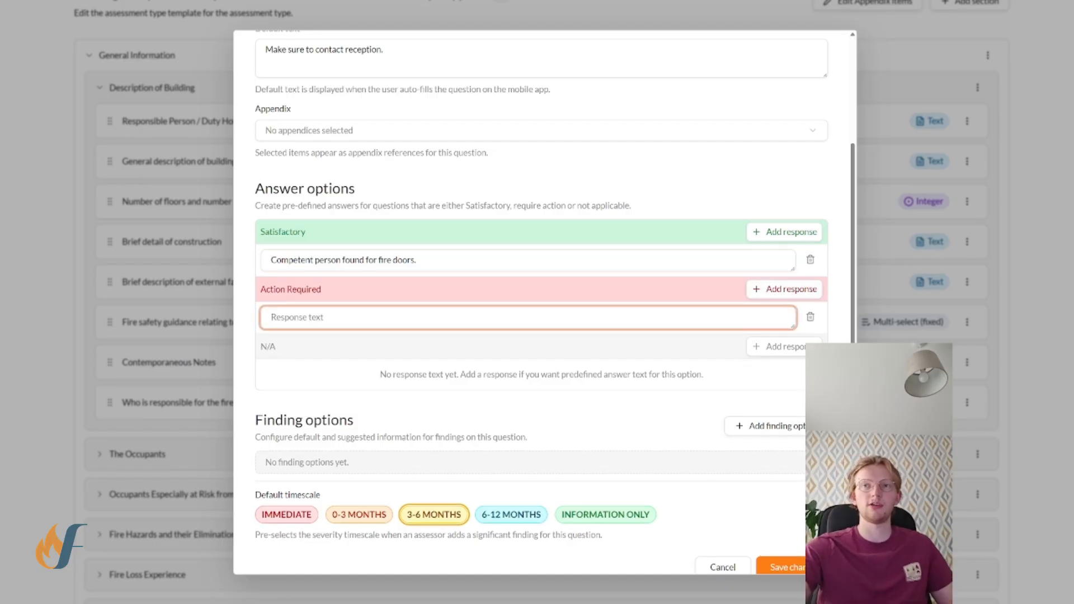
type("Contact")
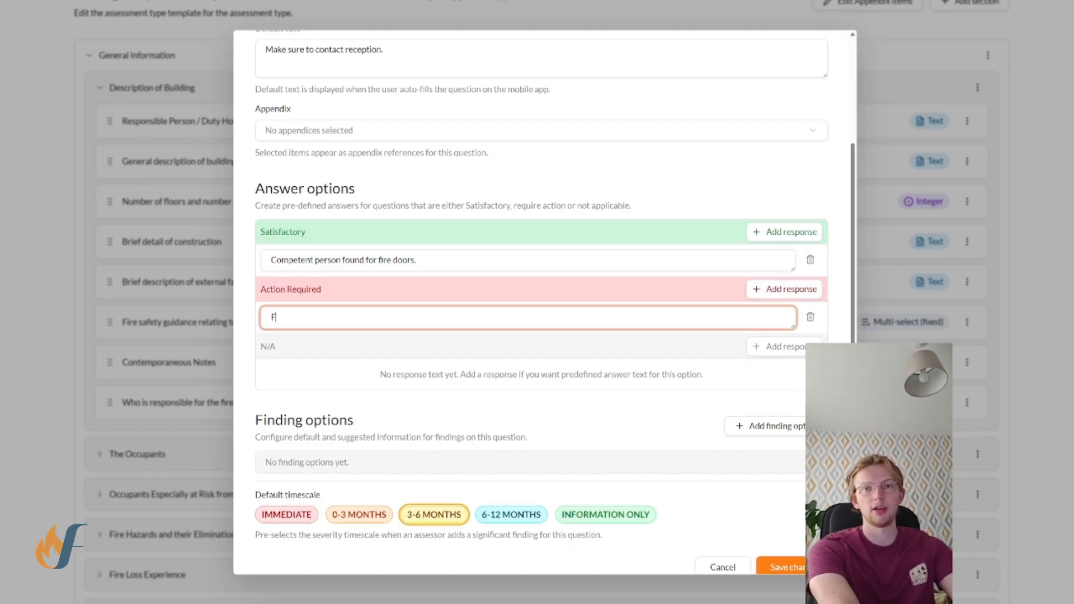
type(" H")
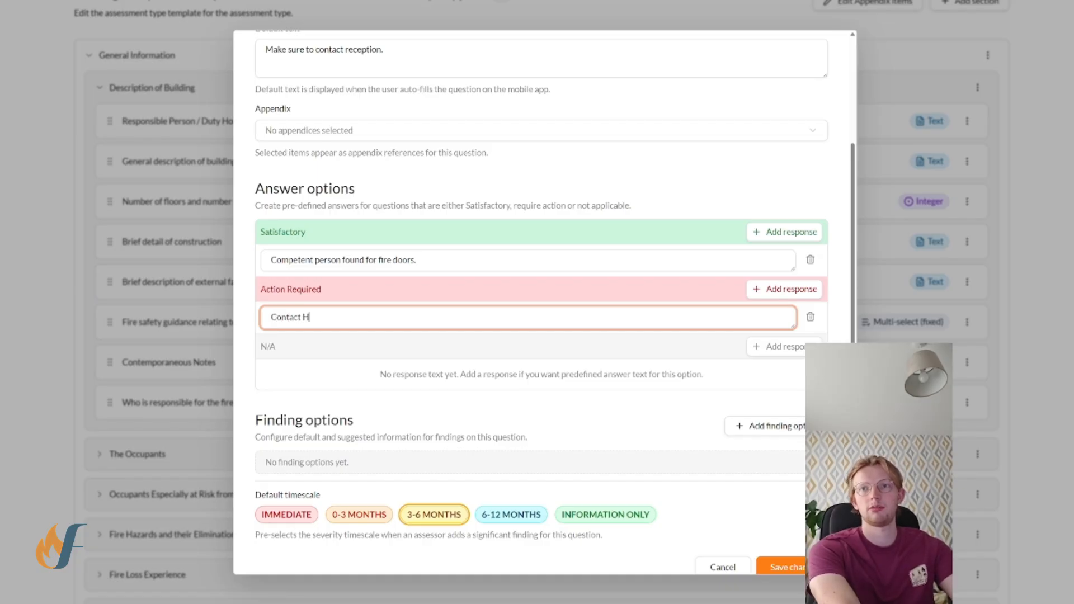
type("Q for m")
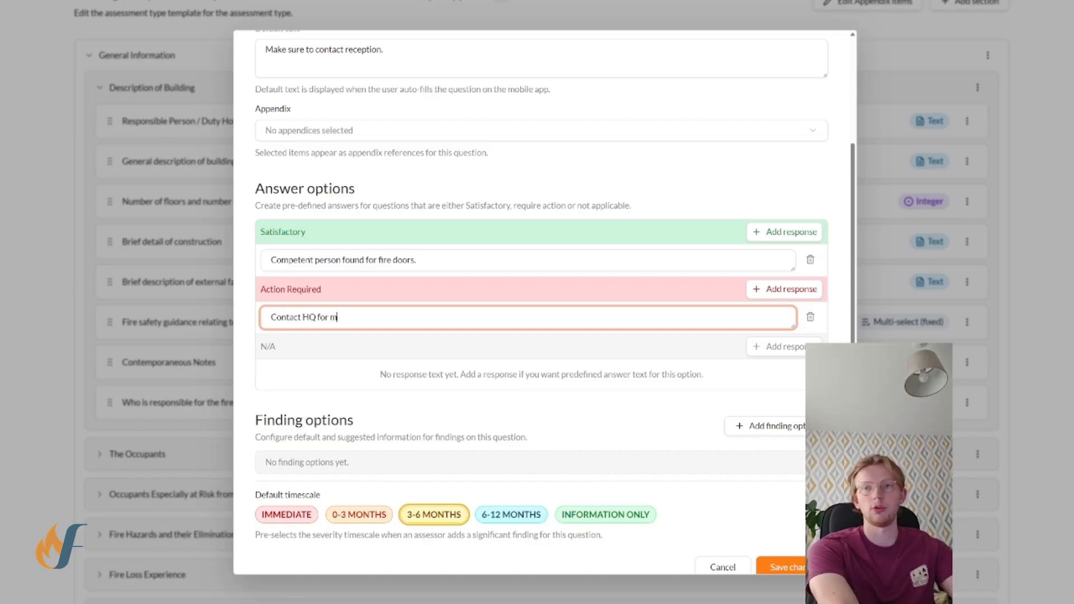
type("ore details on")
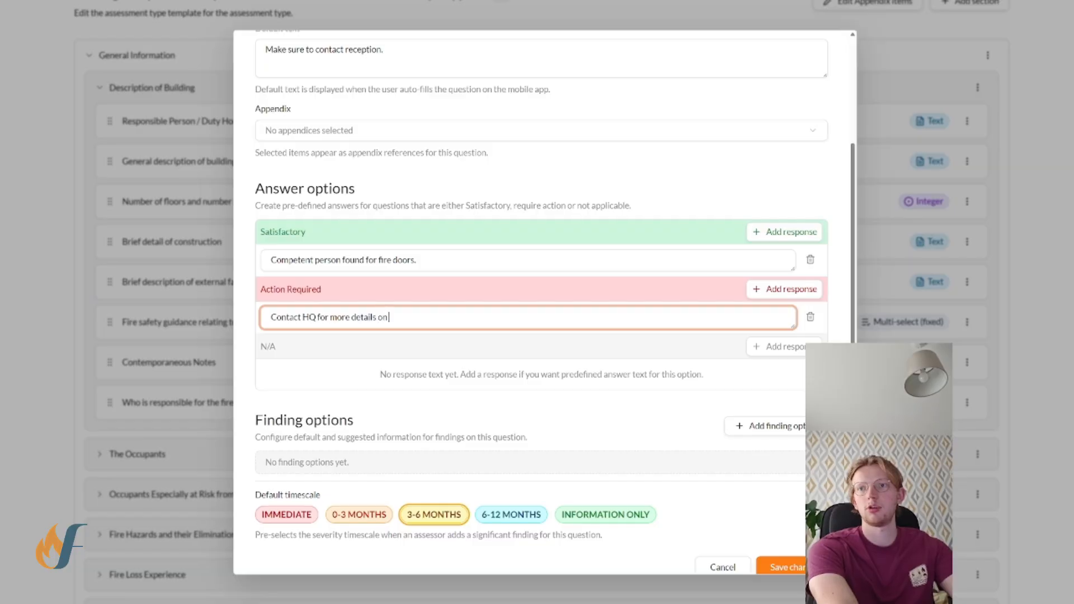
type(" responsible person.")
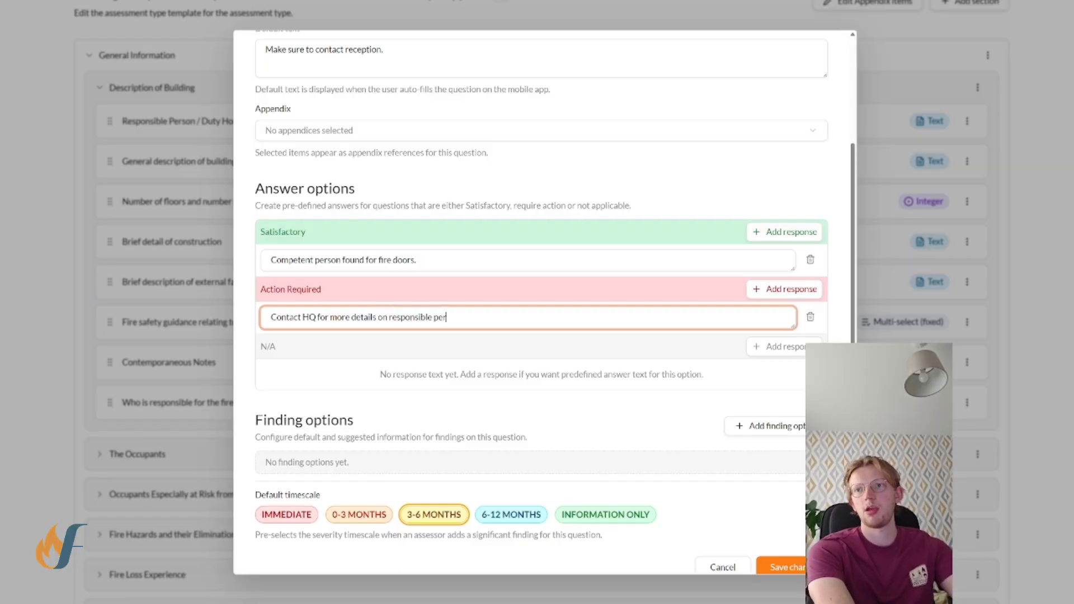
Add a predefined N/A response reading "Hospital doesn't have fire doors."
left_click(765, 346)
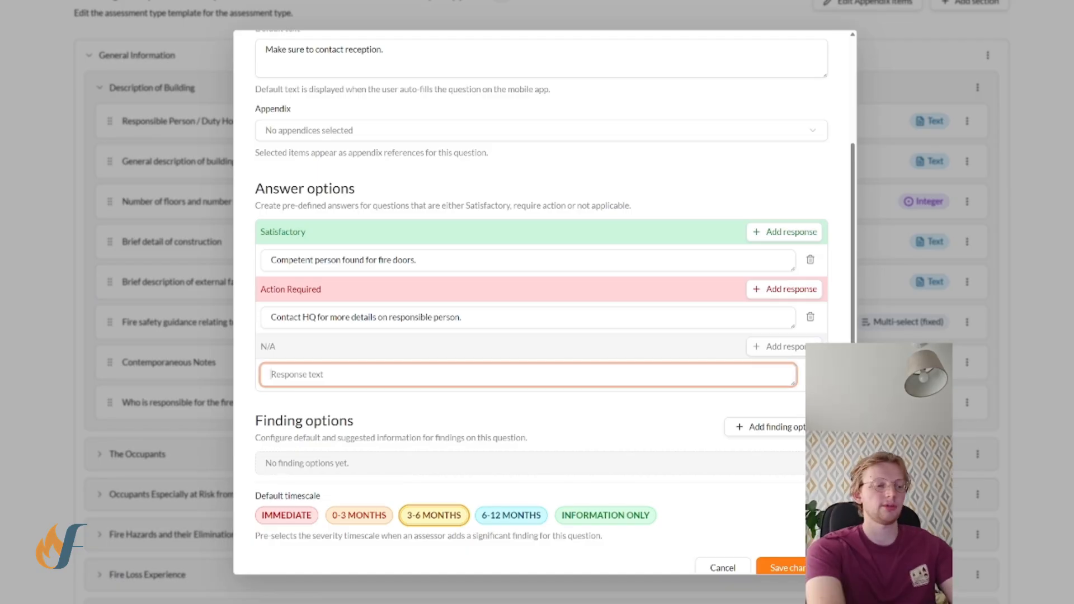
type("Hospital doesnt")
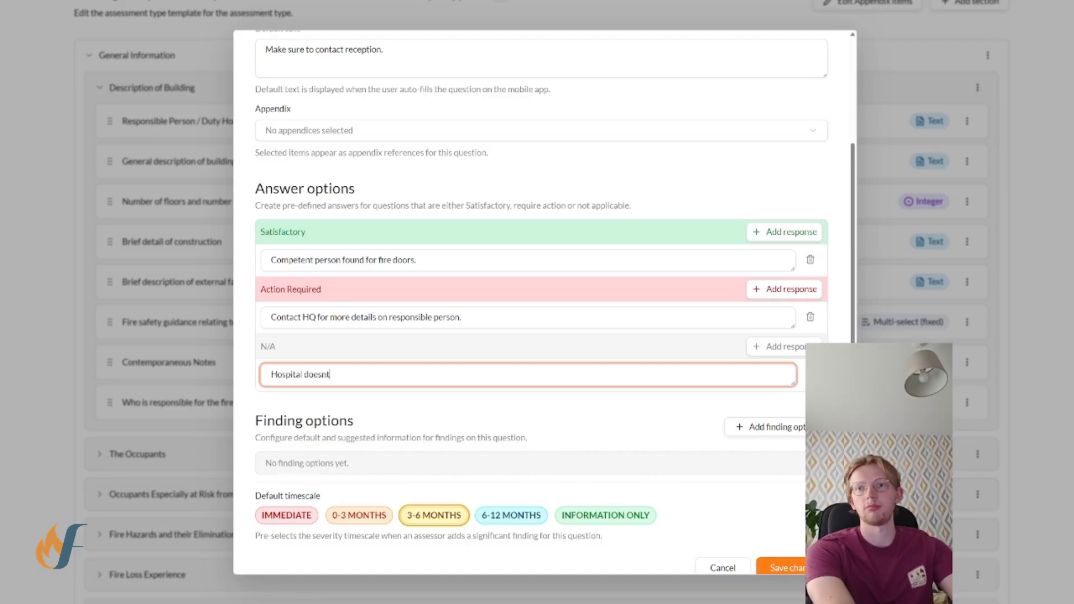
key("BackSpace")
type("'t")
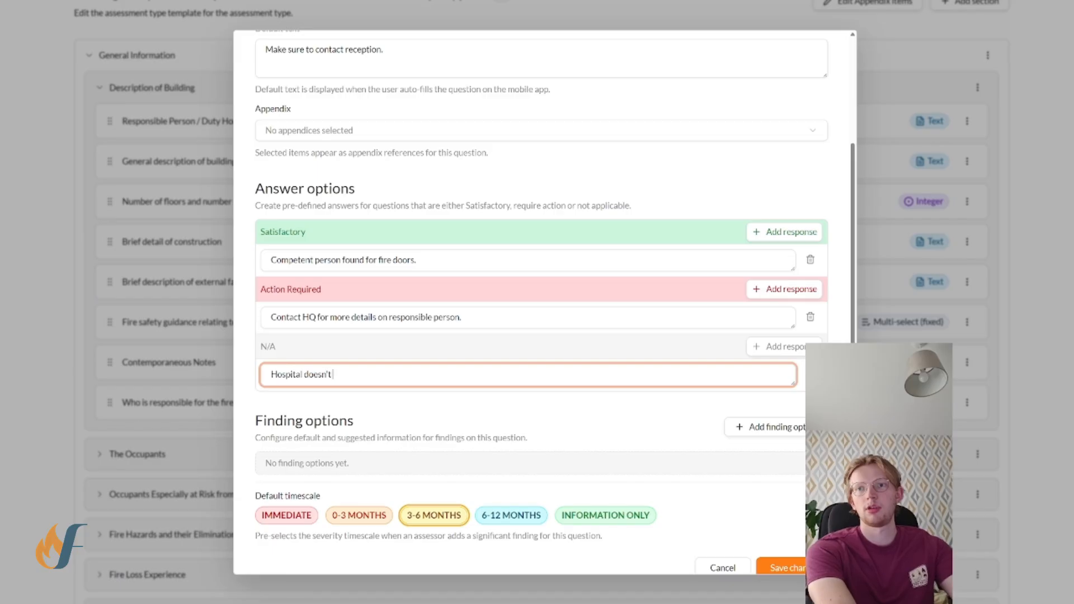
type(" have fire doors.")
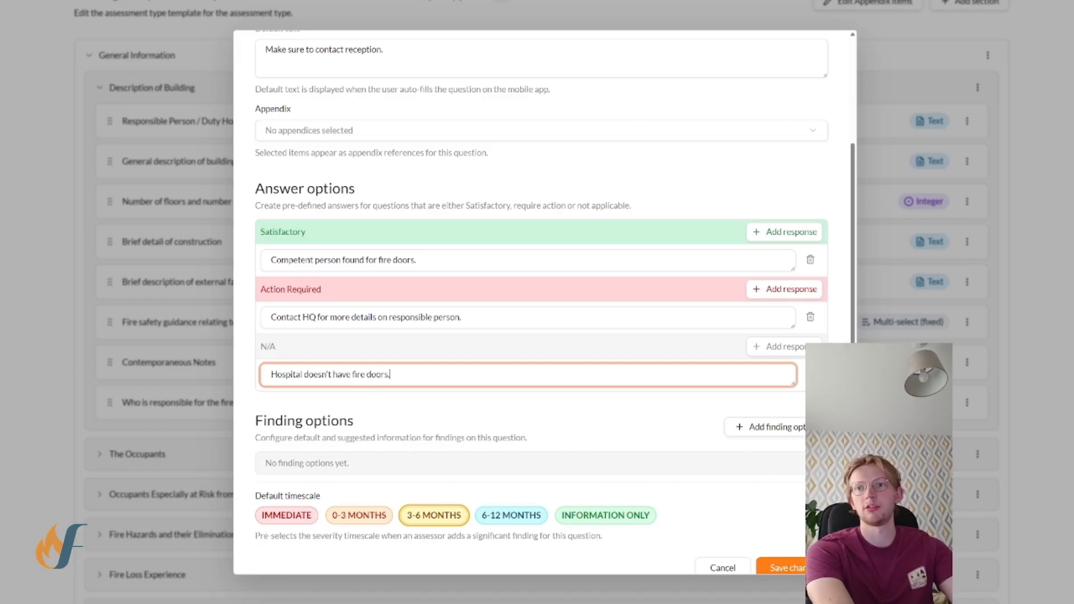
Add two finding options to the question: "Nominate person" and "Install fire door"
scroll(743, 429, "down", 1)
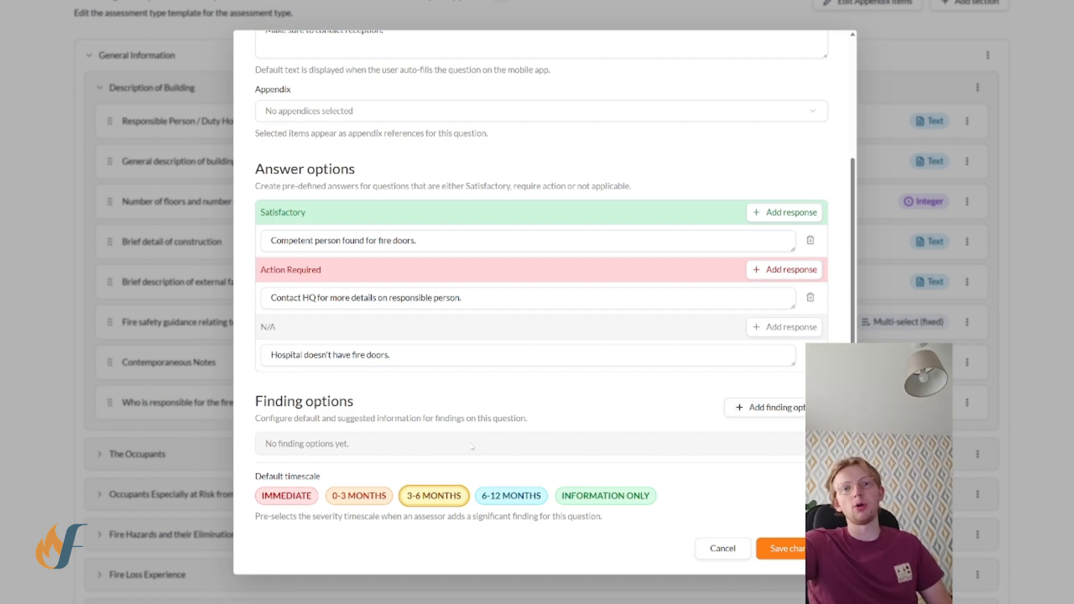
left_click(769, 409)
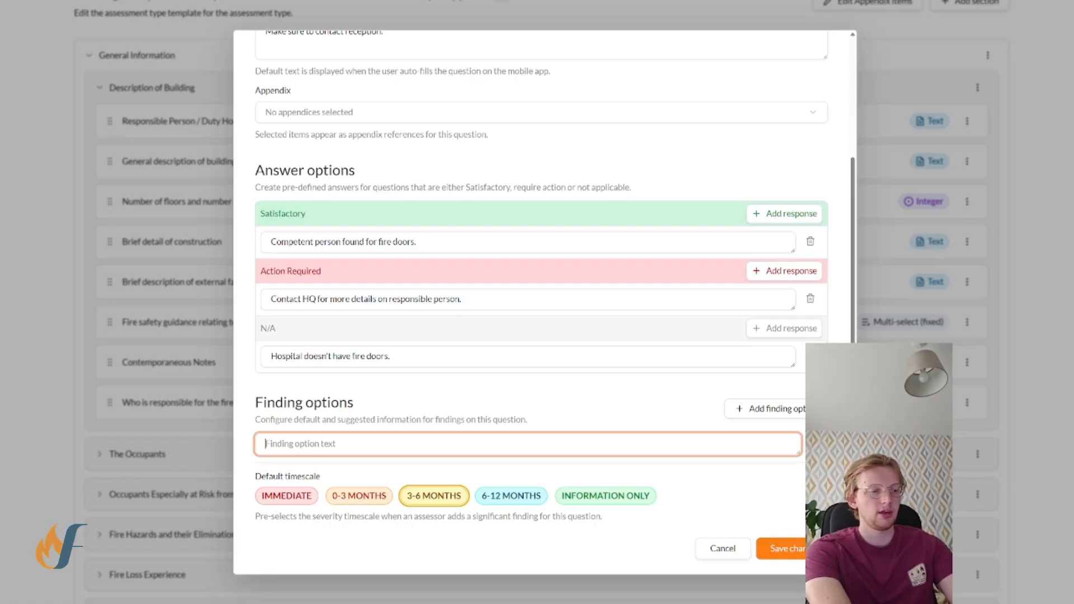
type("Nominate perso")
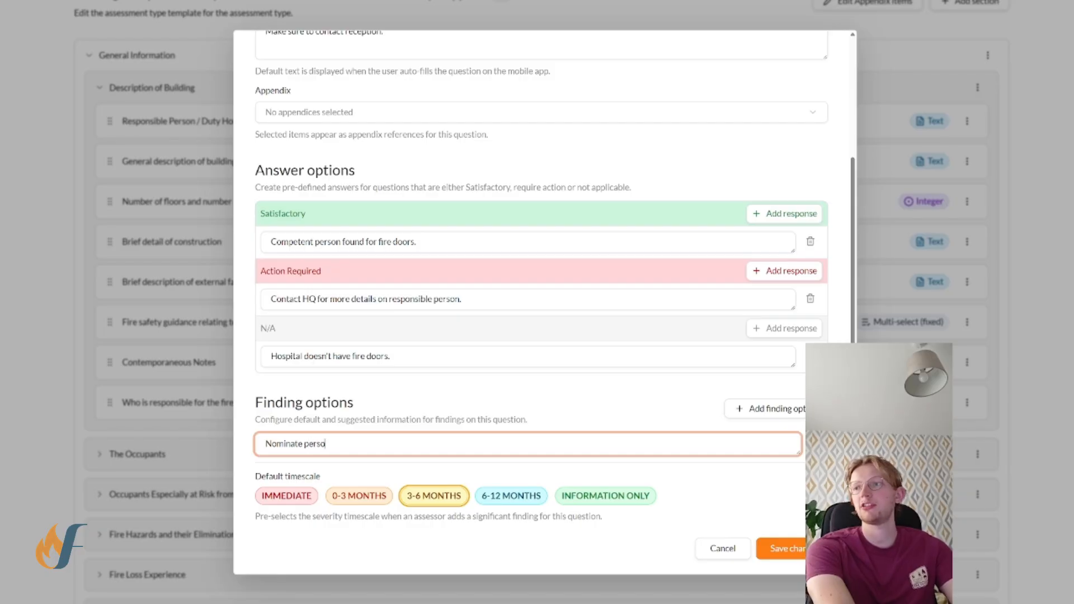
type("n")
left_click(744, 408)
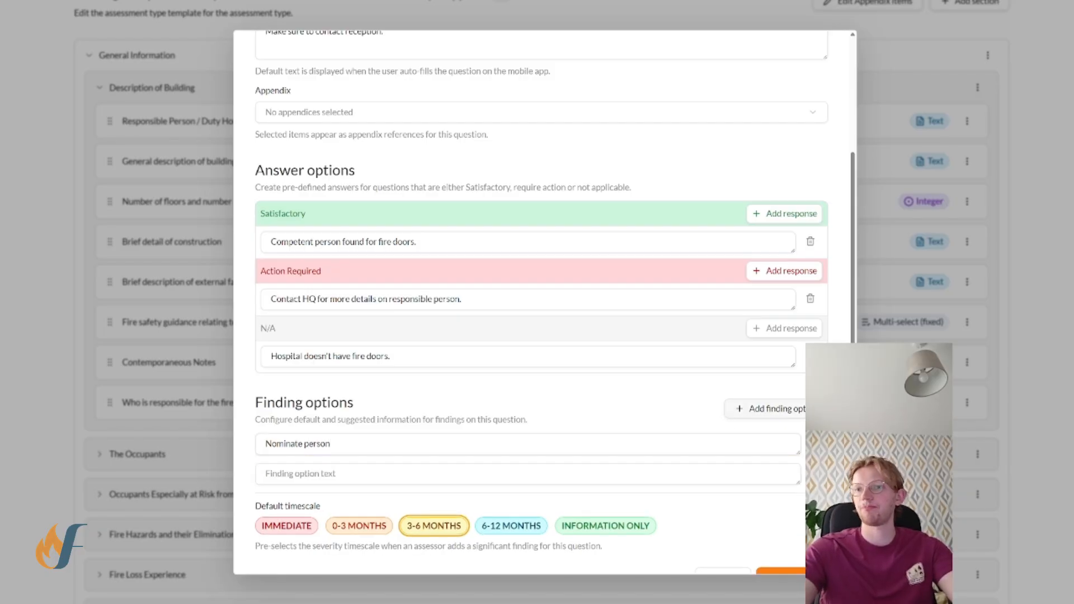
type("Inst")
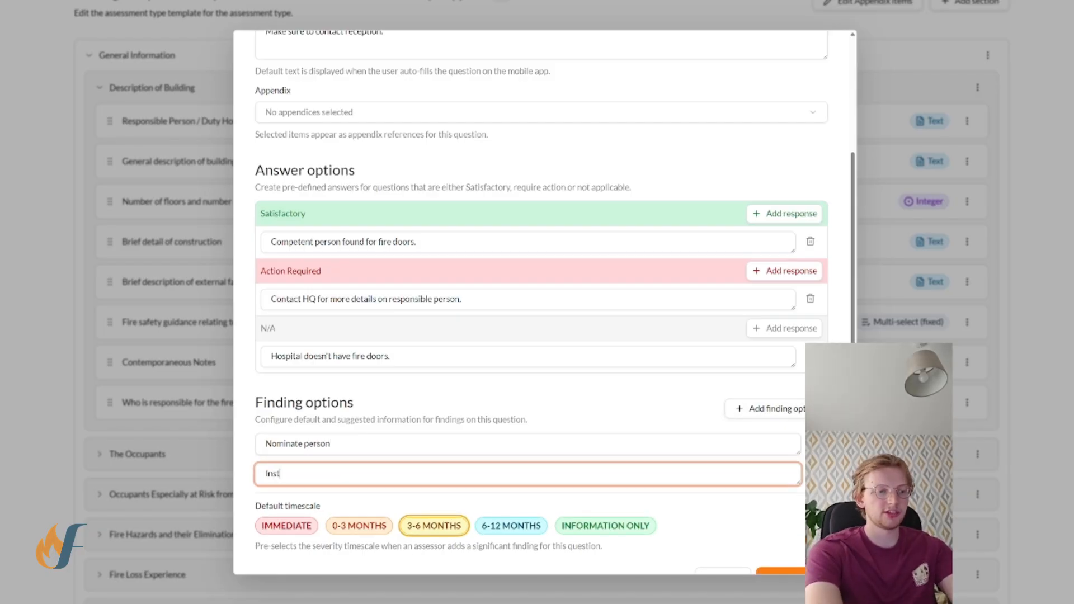
type("all fire door")
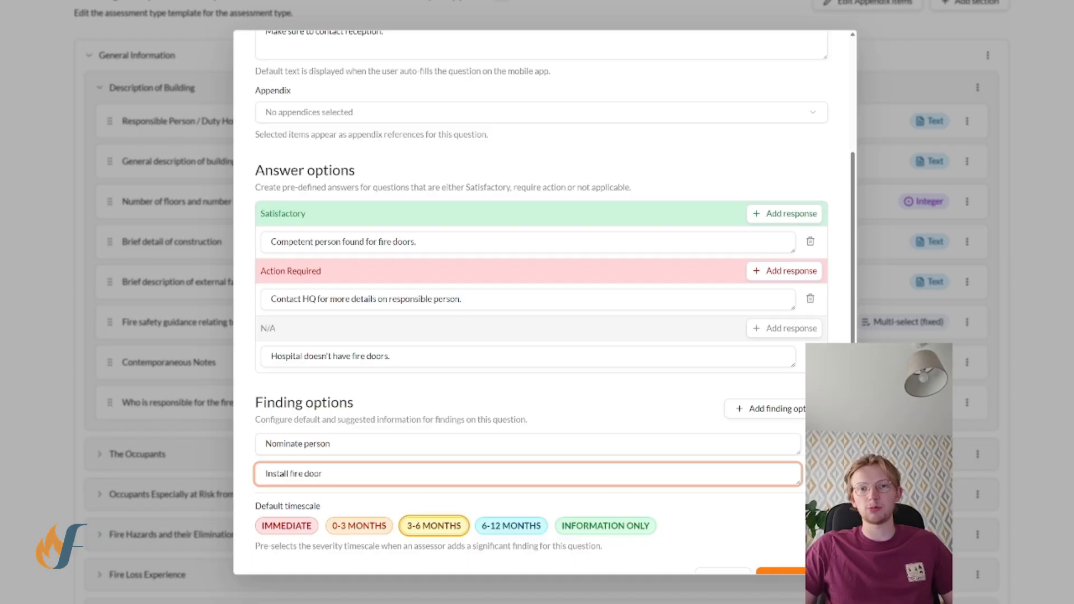
Set the question's default timescale to Immediate and save the question changes
scroll(485, 503, "down", 1)
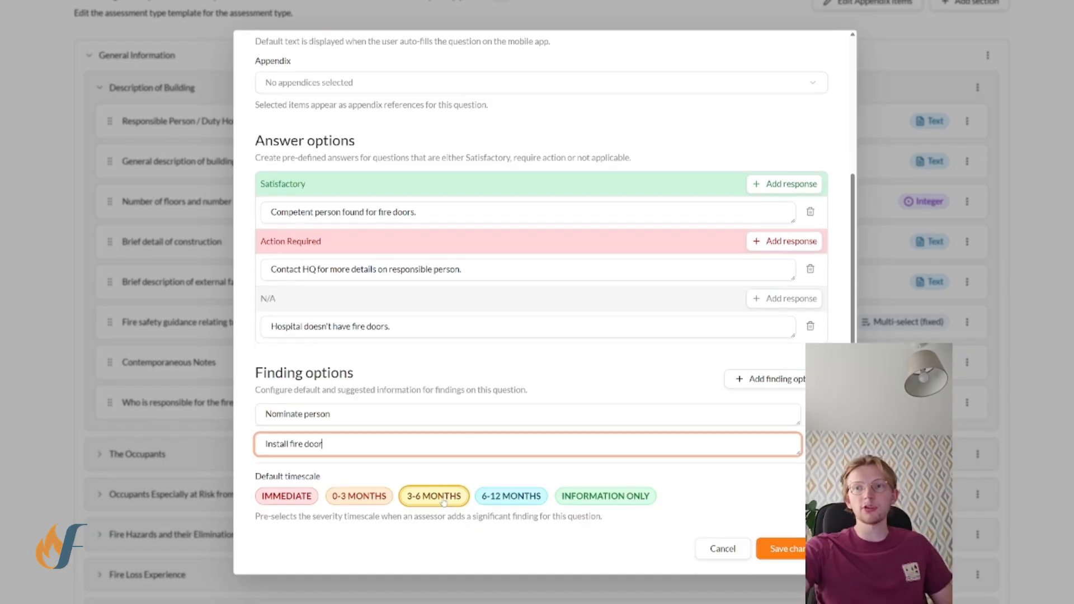
left_click(485, 496)
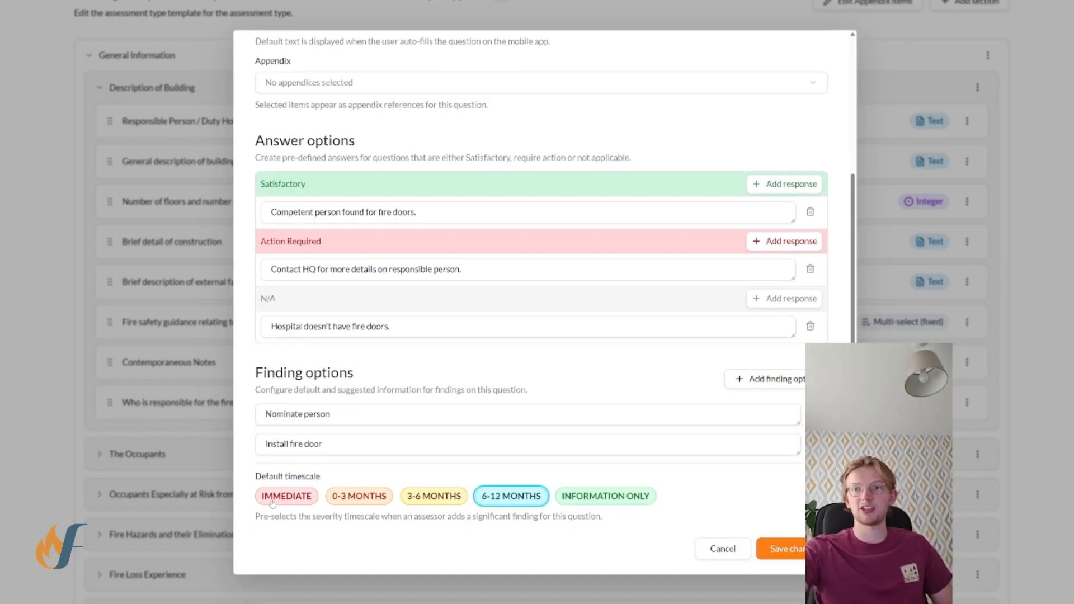
left_click(297, 496)
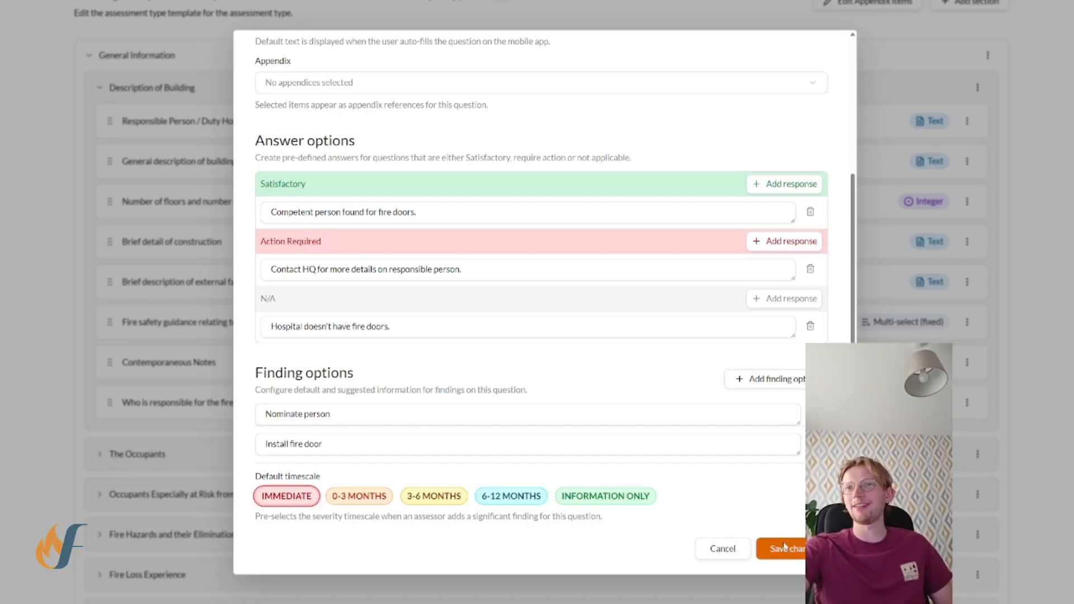
left_click(784, 546)
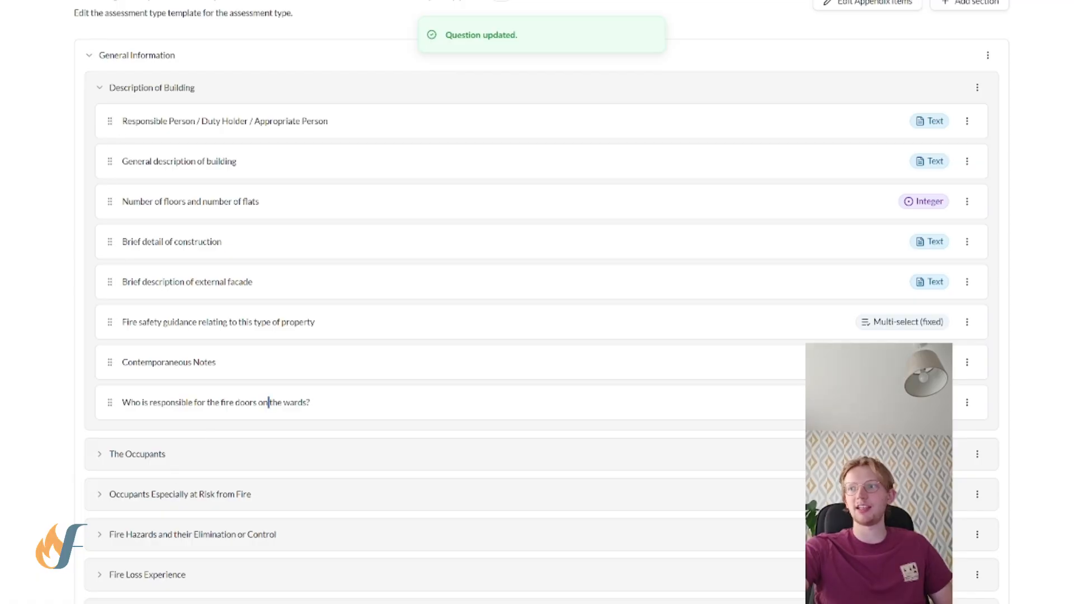
scroll(272, 414, "up", 2)
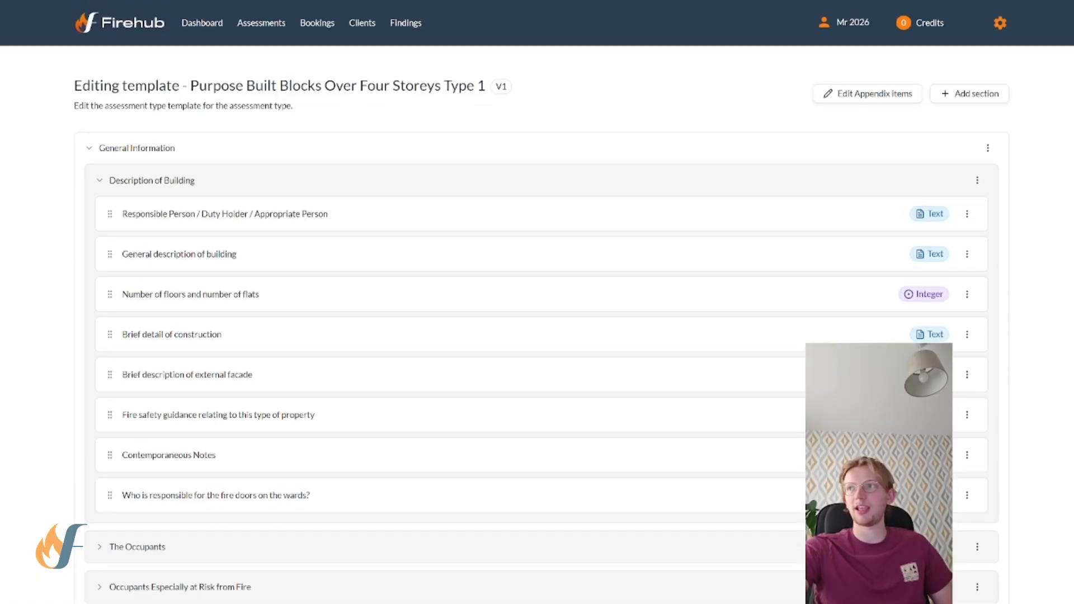
left_click(995, 29)
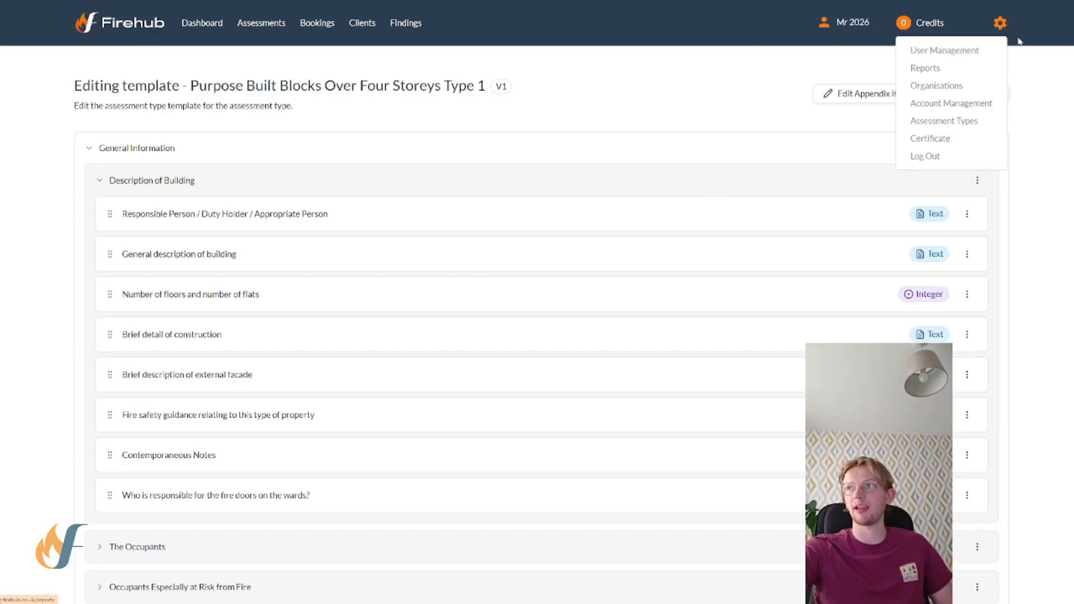
left_click(1001, 24)
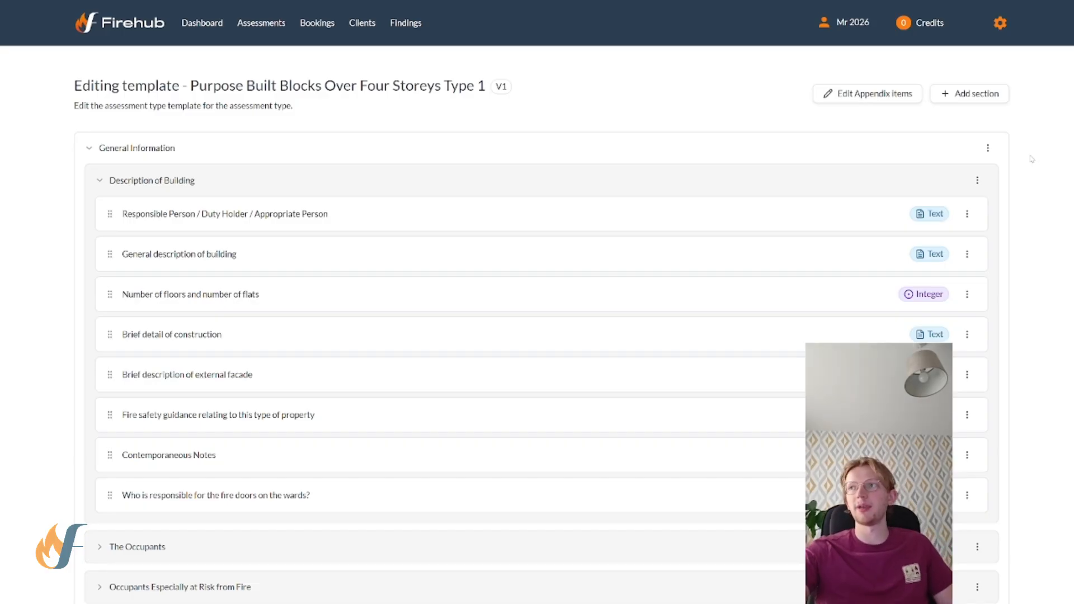
Add a new question group titled "Hospital Fire Doors" to the General Information section
left_click(987, 148)
left_click(980, 177)
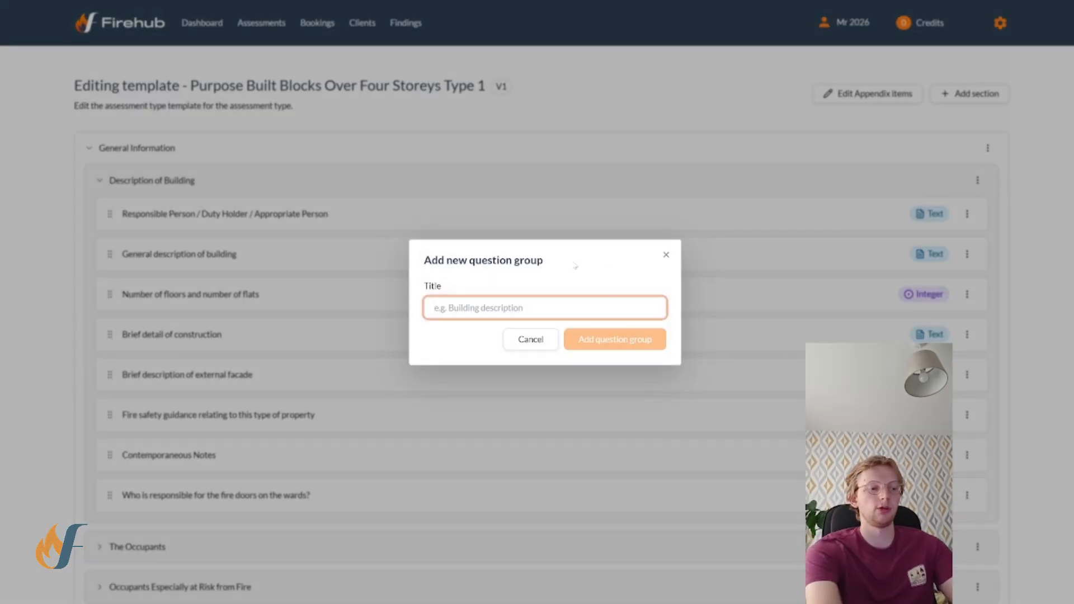
type("Hosptal")
key("BackSpace")
key("BackSpace")
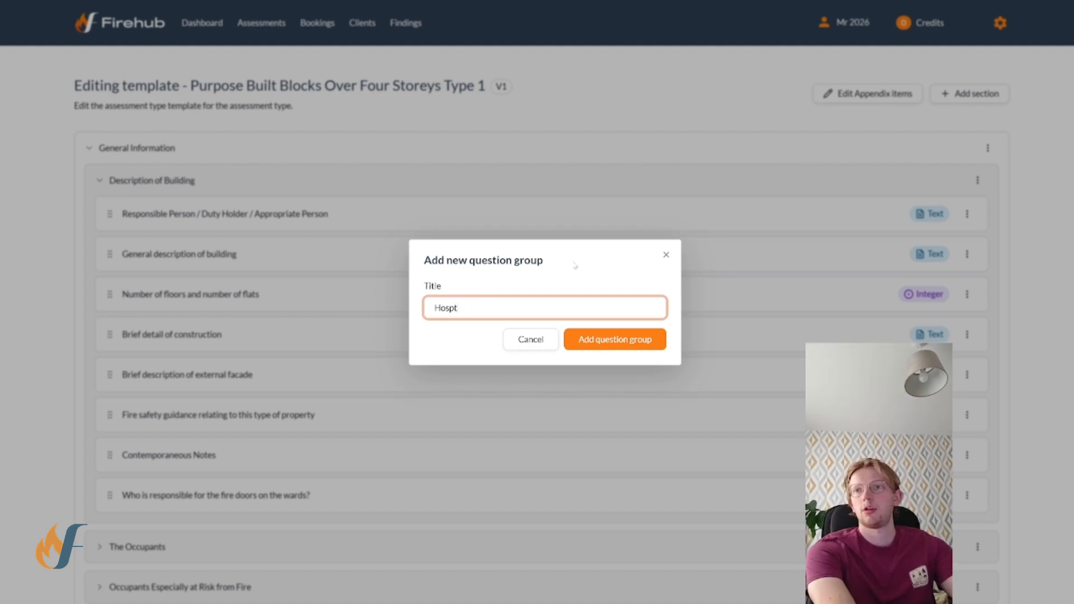
key("BackSpace")
type("ital Fire Doors")
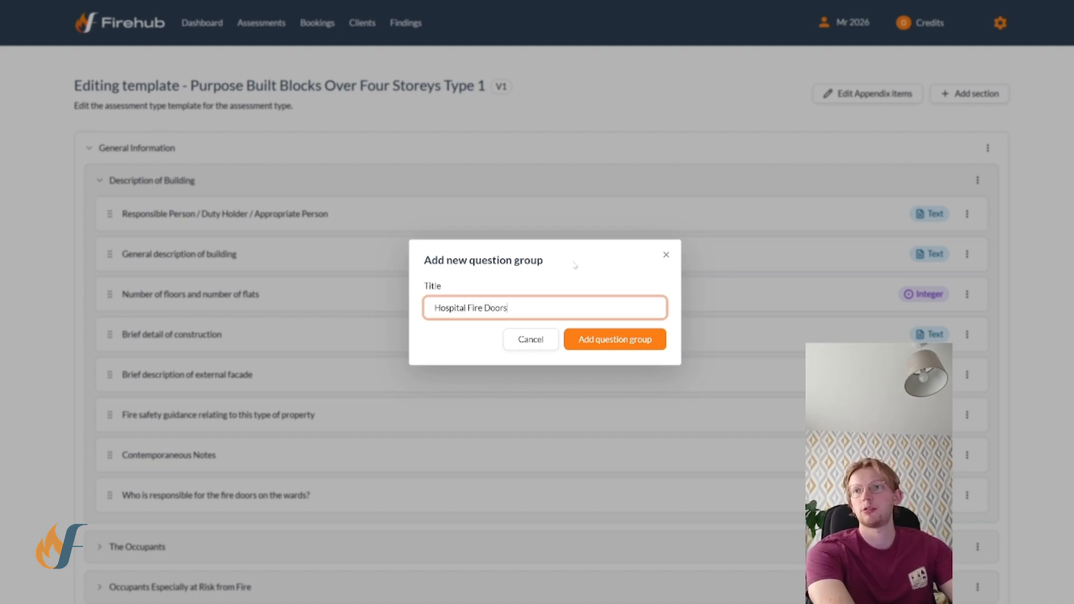
left_click(638, 336)
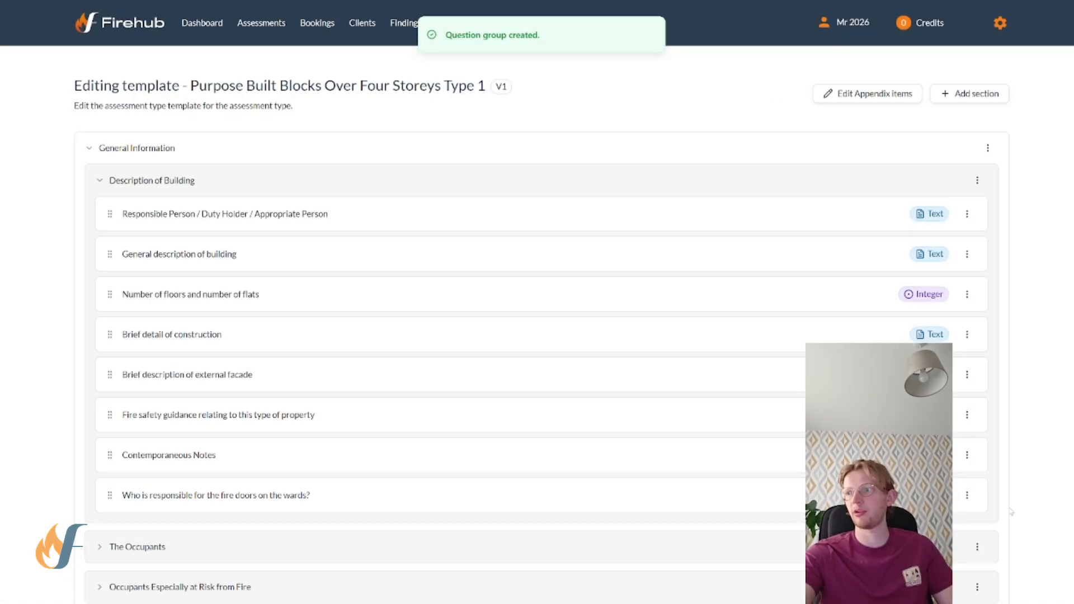
Move the question about who is responsible for the ward fire doors into the Hospital Fire Doors group and save it
left_click(966, 496)
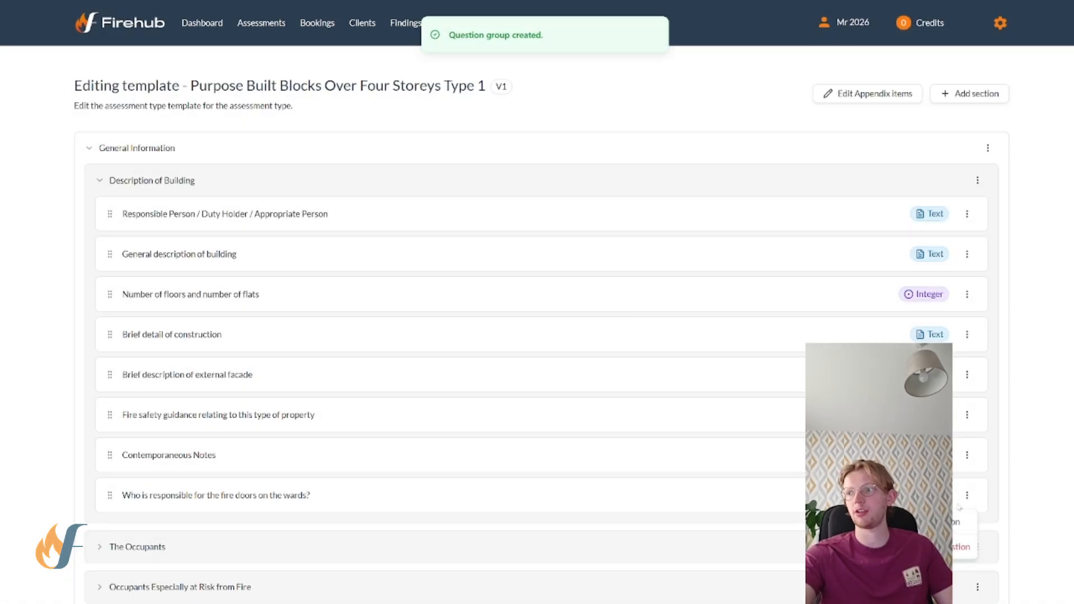
left_click(953, 521)
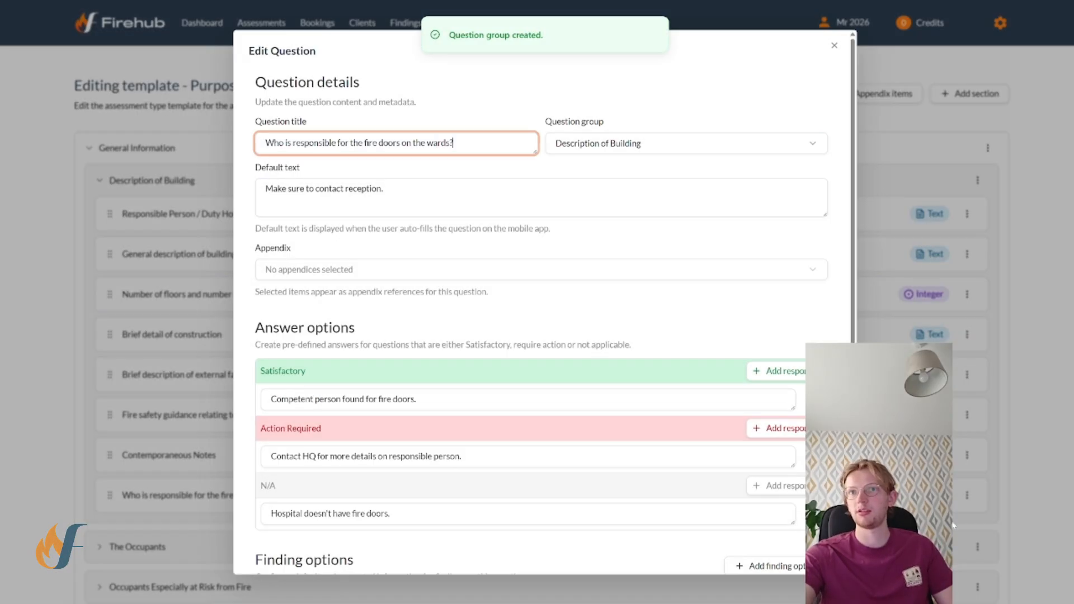
left_click(593, 144)
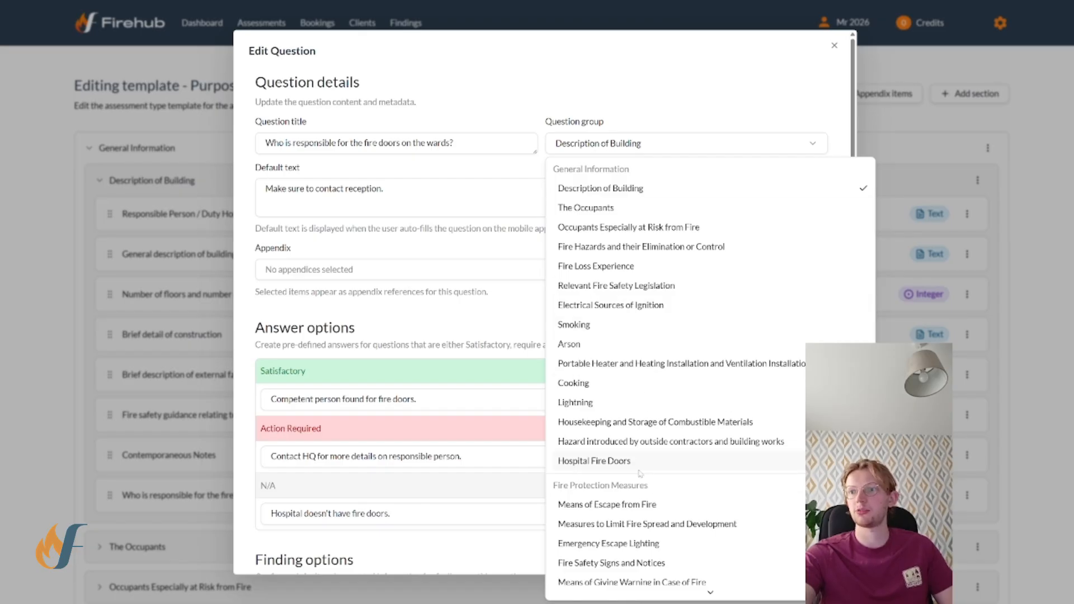
left_click(615, 461)
scroll(688, 377, "down", 3)
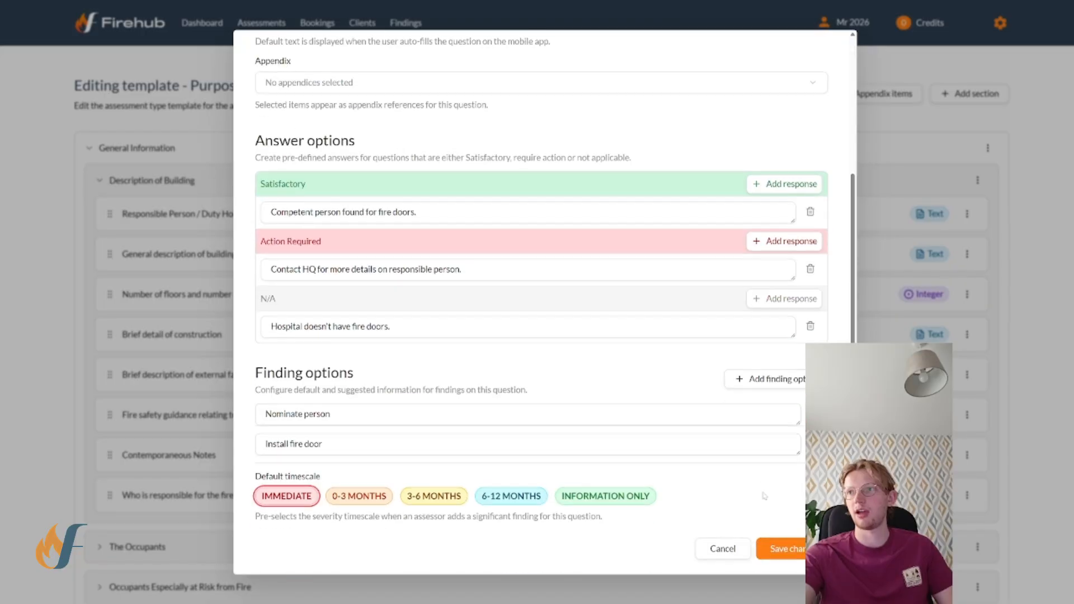
left_click(768, 548)
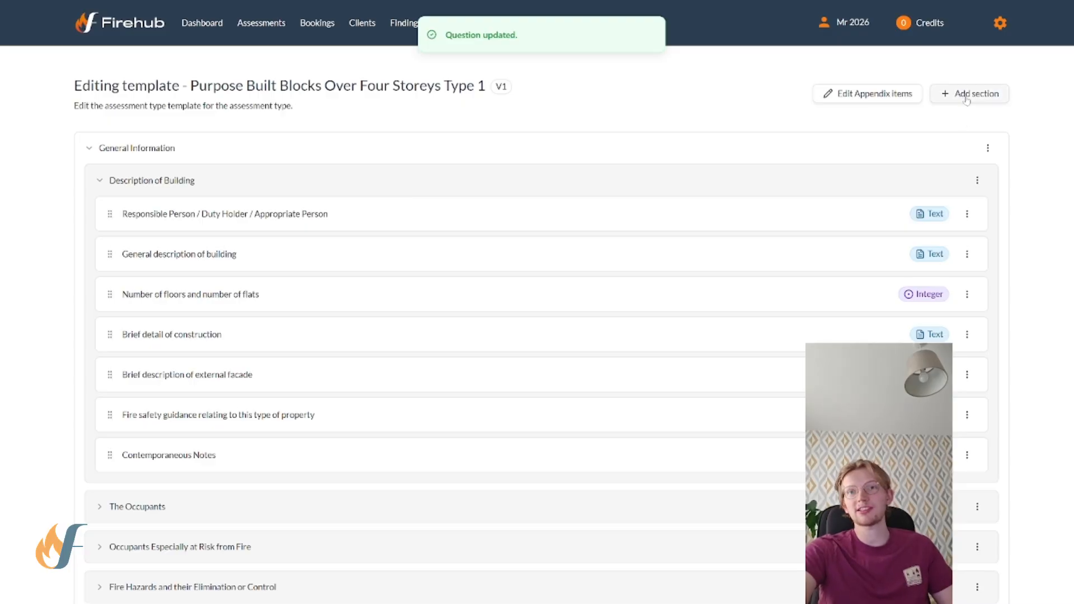
Add a new section titled "Ward 1" to the template
left_click(966, 95)
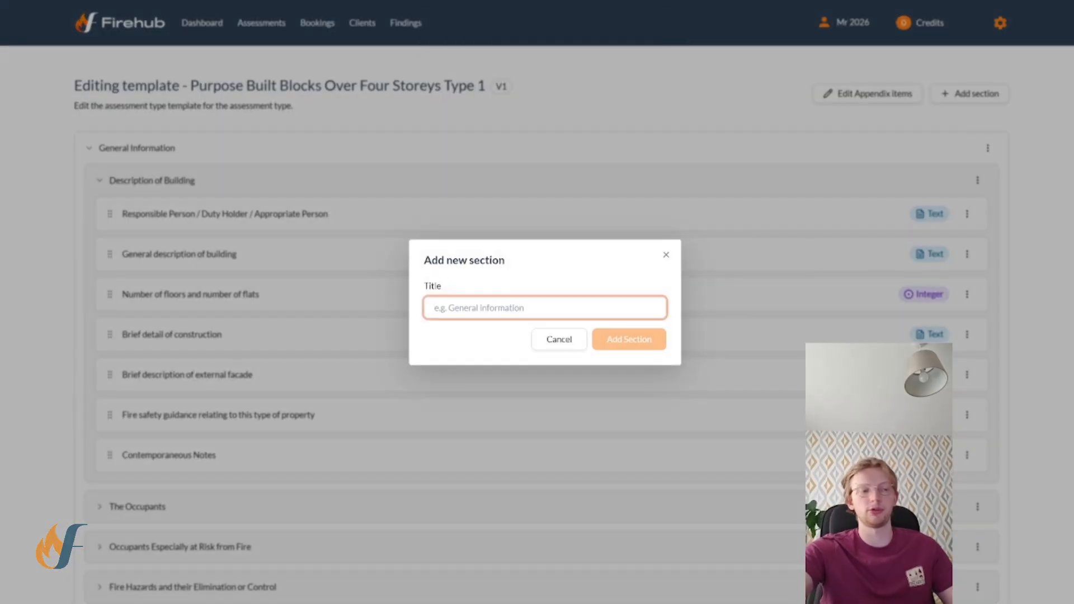
type("Ward 1")
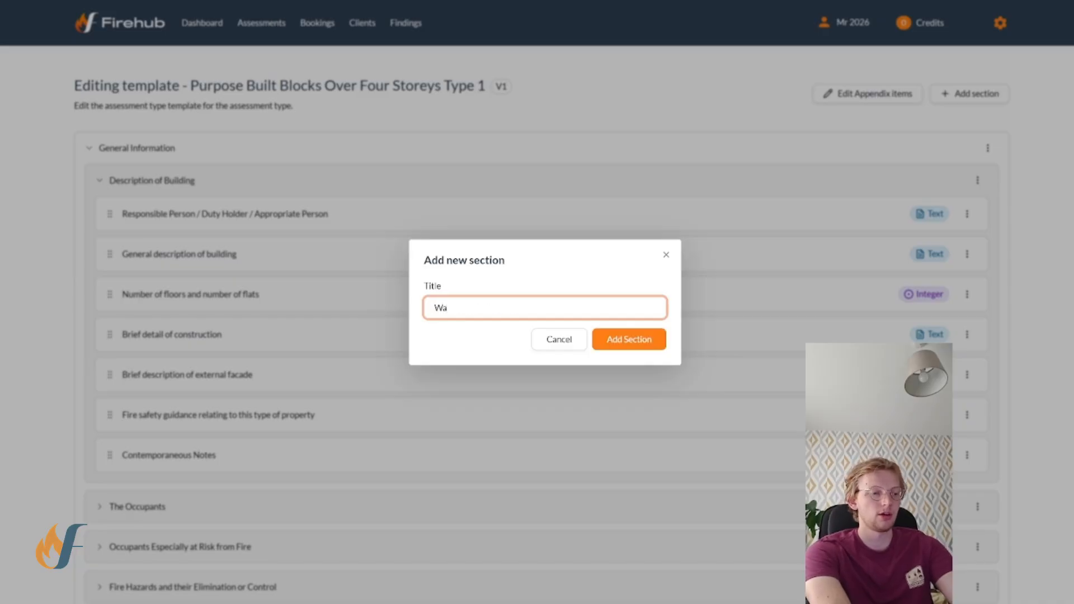
left_click(601, 339)
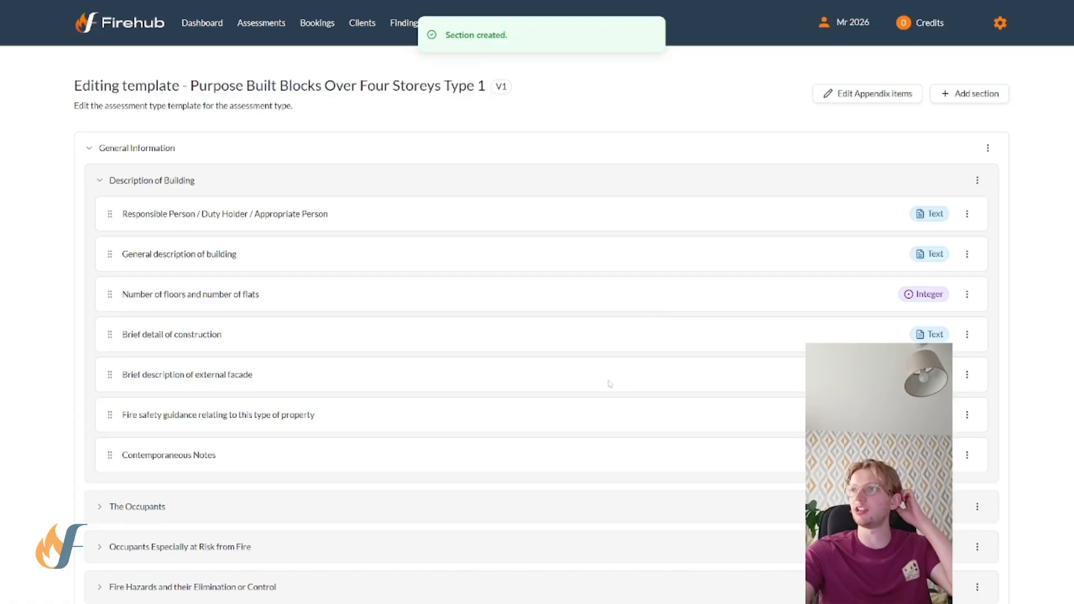